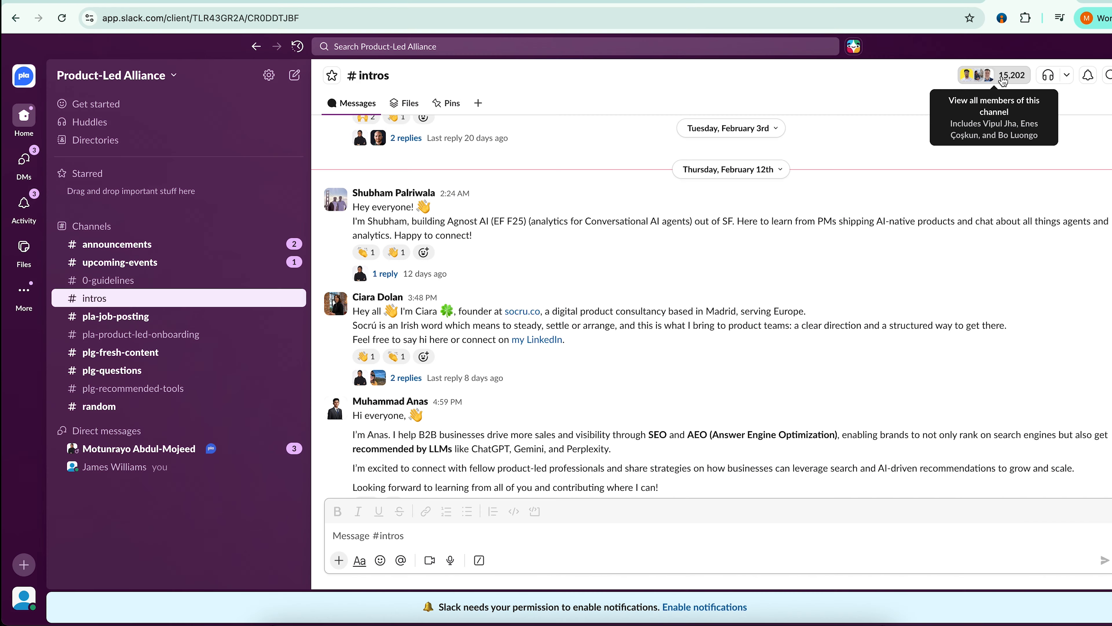
# Browse the intros channel's members and send the Senior Product Manager at Later an introduction message mentioning the Switch workspace and TinyCommand automation help
pyautogui.click(996, 75)
pyautogui.scroll(-15, 617, 449)
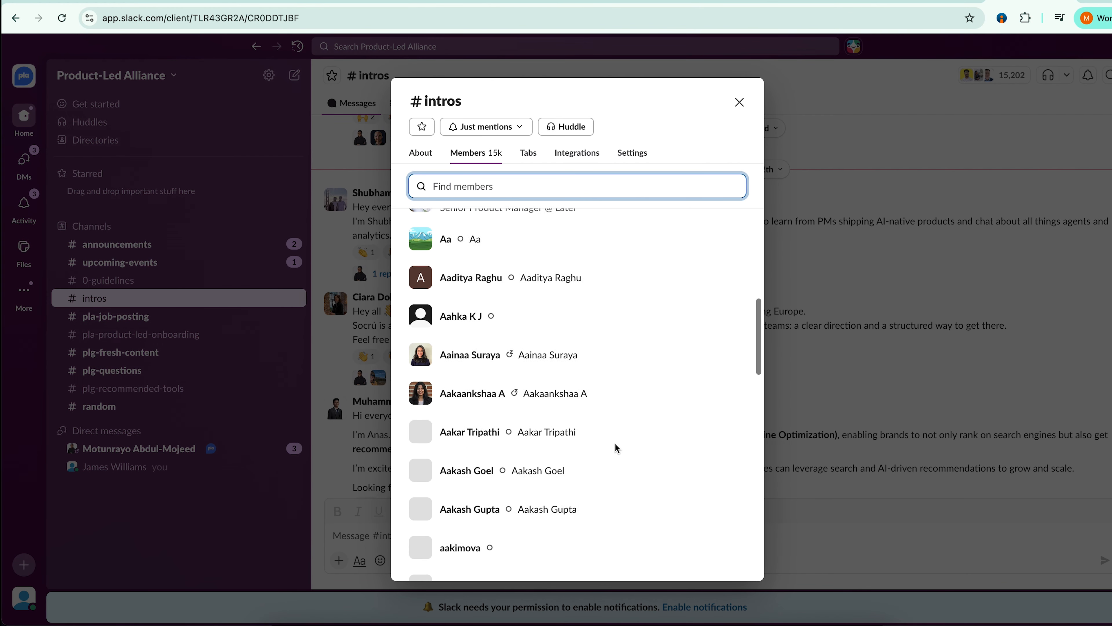
pyautogui.scroll(-20, 617, 449)
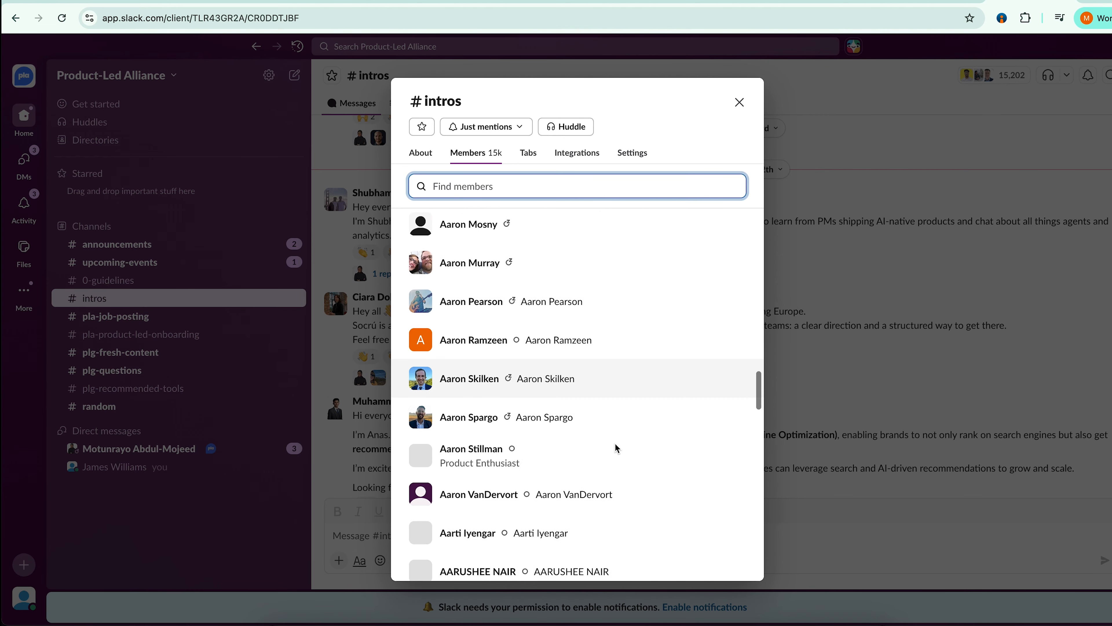
pyautogui.click(1042, 109)
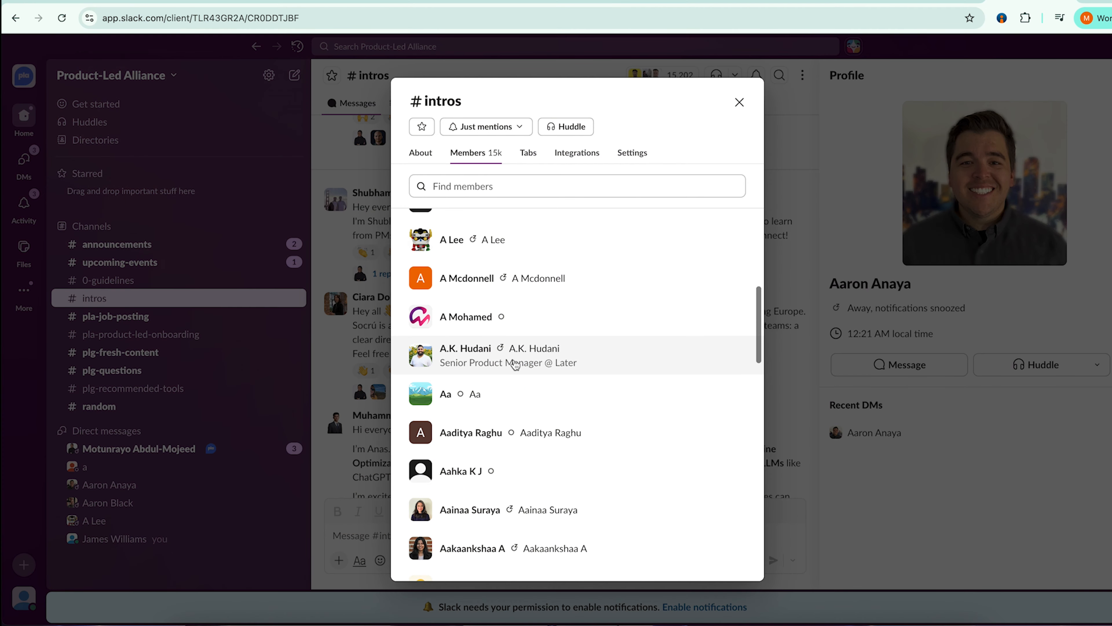
pyautogui.click(515, 356)
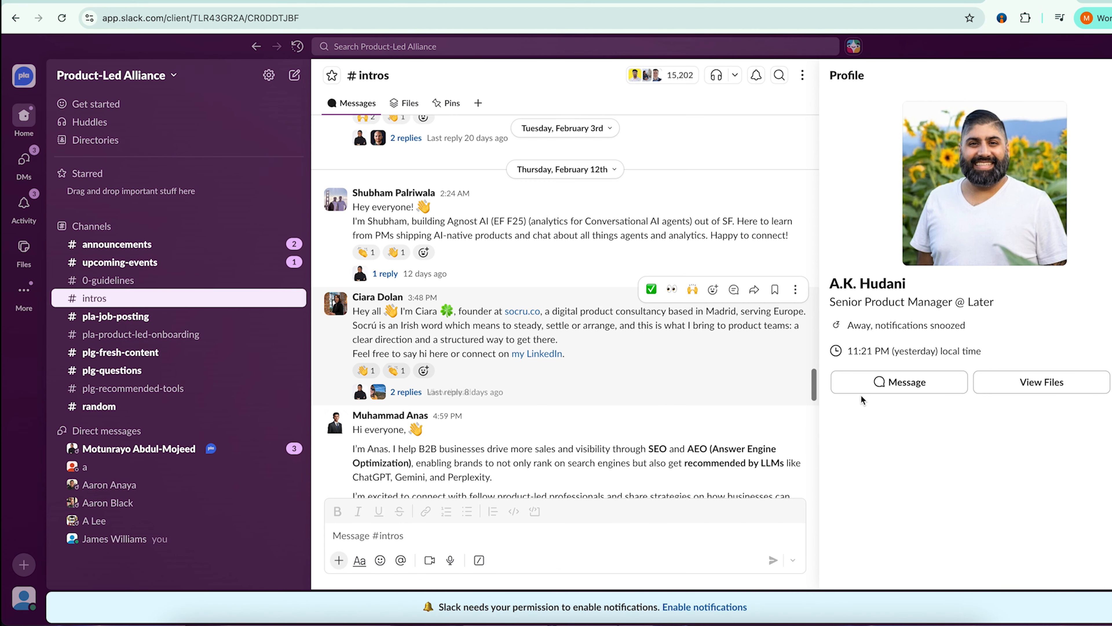
pyautogui.click(920, 380)
pyautogui.write("Hey AK, I found this Slack through the 'Switch' Slack Workspace.  I'm James, hands-on automation builder at TinyCommand, A lot of automation builders we talk to end up accumulating automation debt pretty fast as things grow.  Were early and spending time helping builders redesign one small workflow so it doesn't become painful later. If you want another set of hands on deck on something you're automating, I'm happy to help.  All good if not relevant")
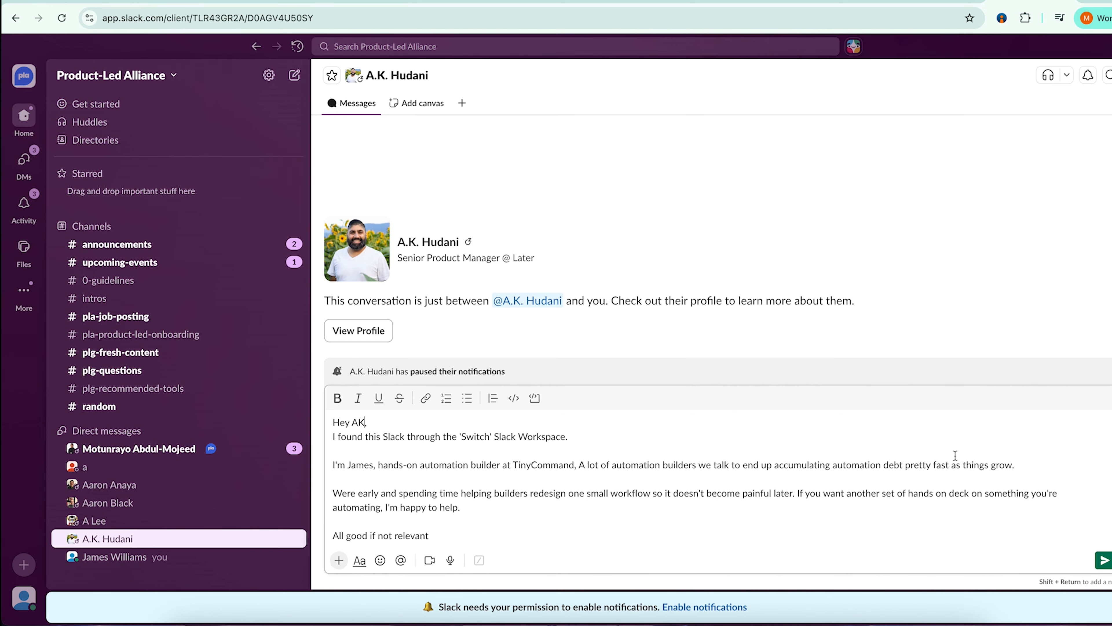
pyautogui.click(1103, 560)
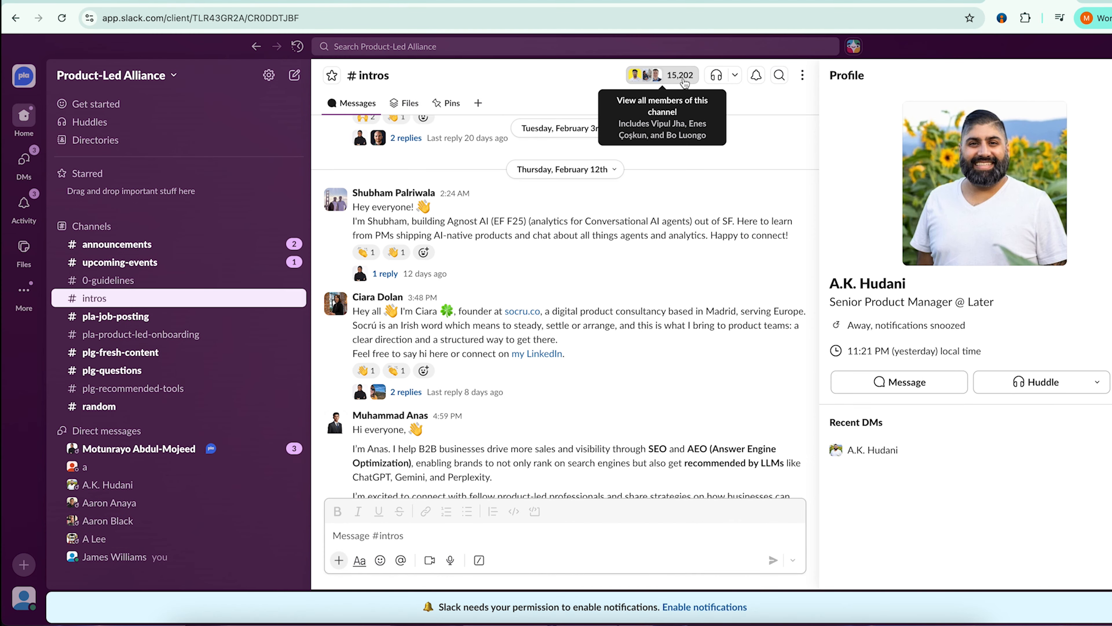
# Pick the Product + Operations Executive at Bridged from the intros members and send the same TinyCommand introduction, with the greeting changed to the recipient's first name
pyautogui.click(657, 74)
pyautogui.scroll(-10, 649, 407)
pyautogui.scroll(1, 649, 307)
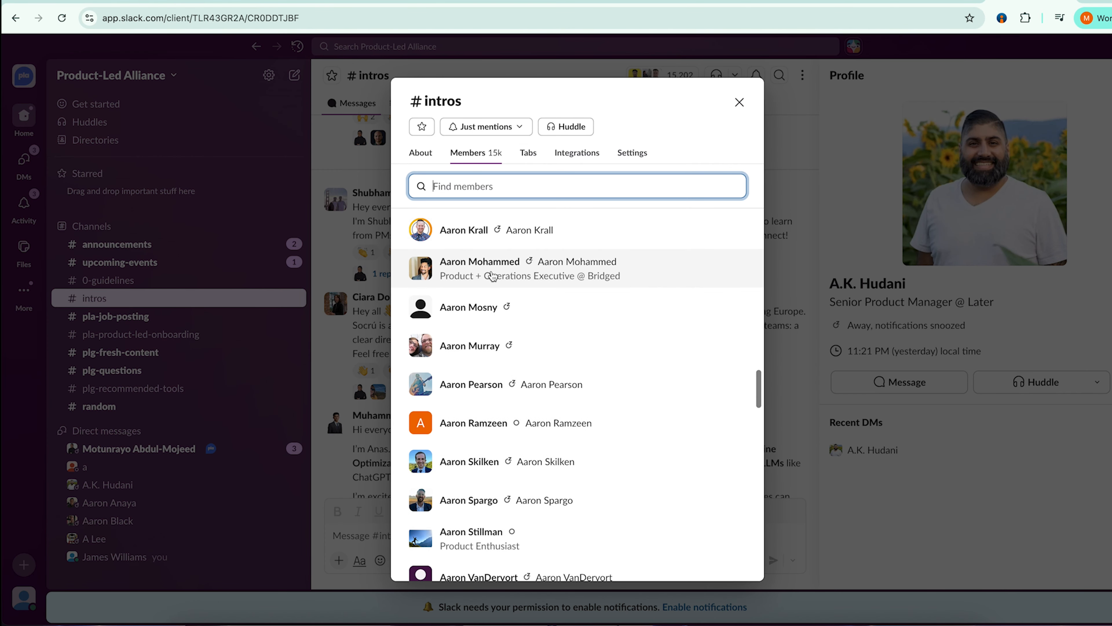
pyautogui.click(648, 262)
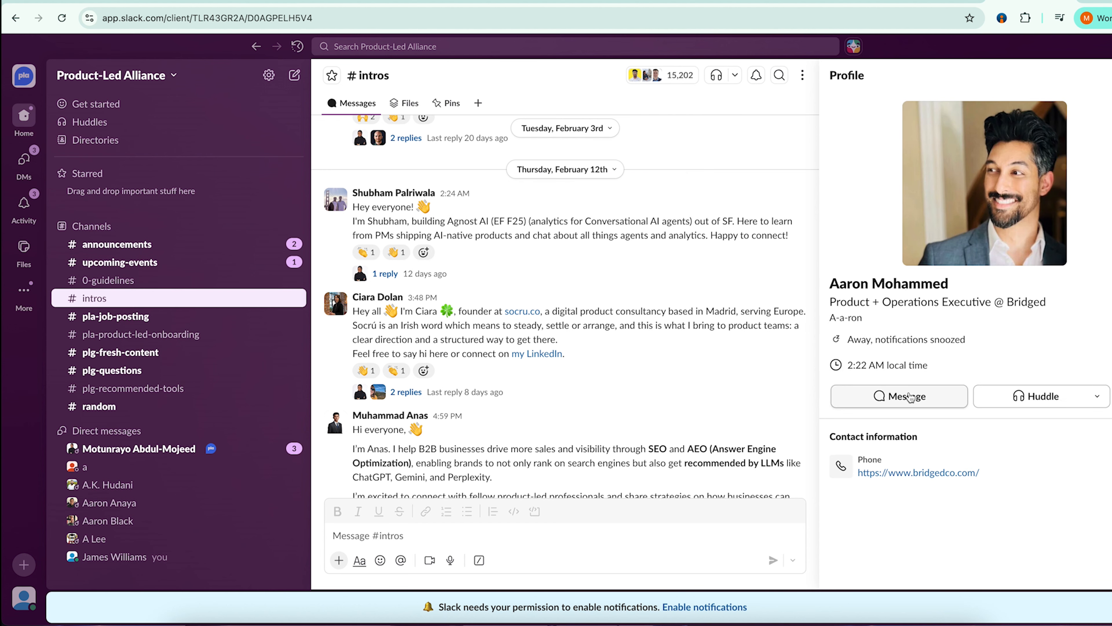
pyautogui.click(909, 397)
pyautogui.write("Hey A Lee, I found this Slack through the 'Switch' Slack Workspace.  I'm James, hands-on automation builder at TinyCommand, A lot of automation builders we talk to end up accumulating automation debt pretty fast as things grow.  Were early and spending time helping builders redesign one small workflow so it doesn't become painful later. If you want another set of hands on deck on something you're automating, I'm happy to help.  All good if not relevant")
pyautogui.press('BackSpace')
pyautogui.write('aron')
pyautogui.press('Return')
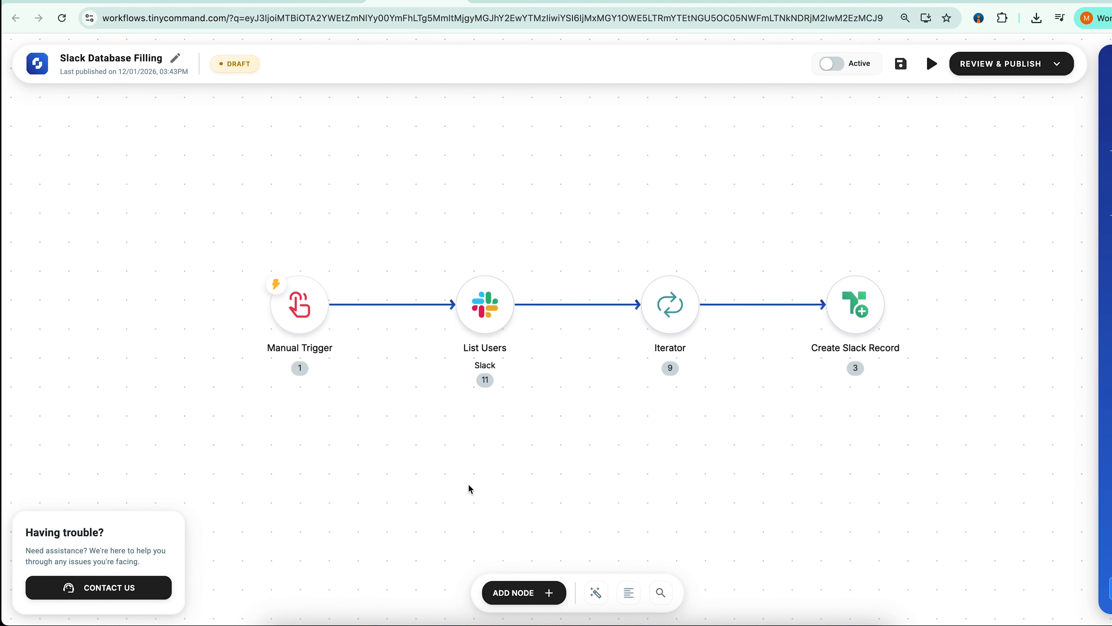
# Switch to the Slack Database Filling workflow in TinyCommand and select Manual Trigger as its trigger type
pyautogui.click(294, 310)
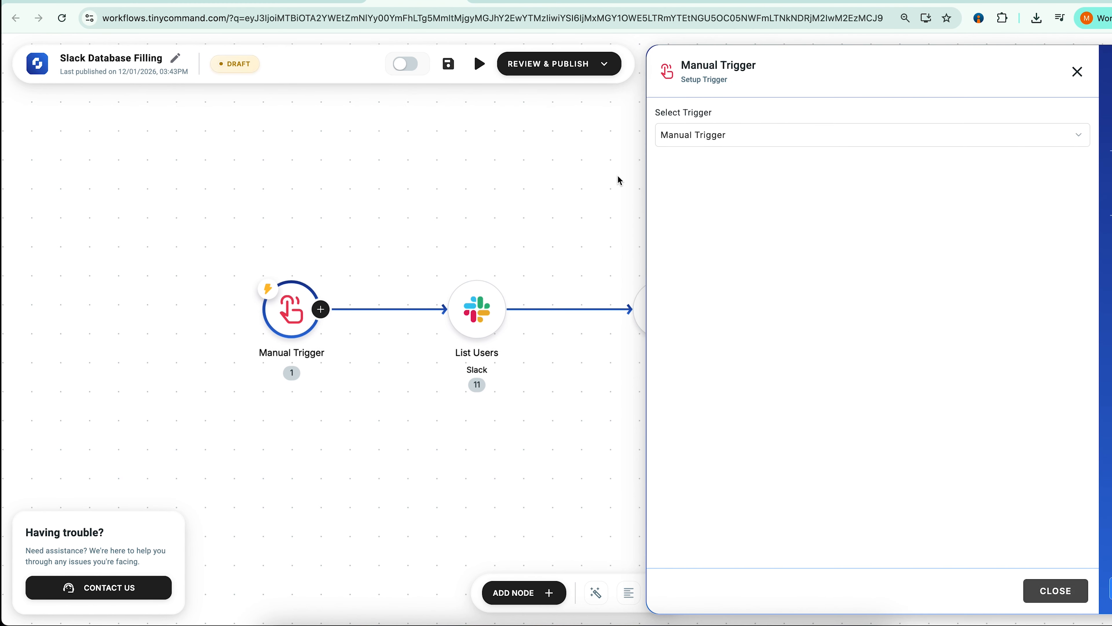
pyautogui.click(691, 135)
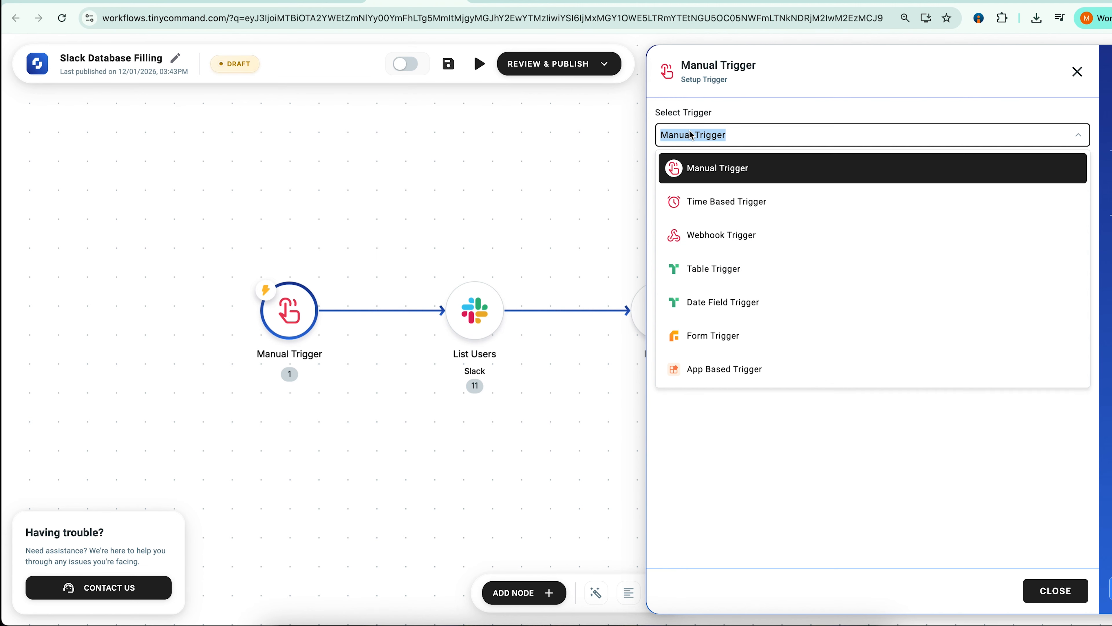
pyautogui.click(703, 174)
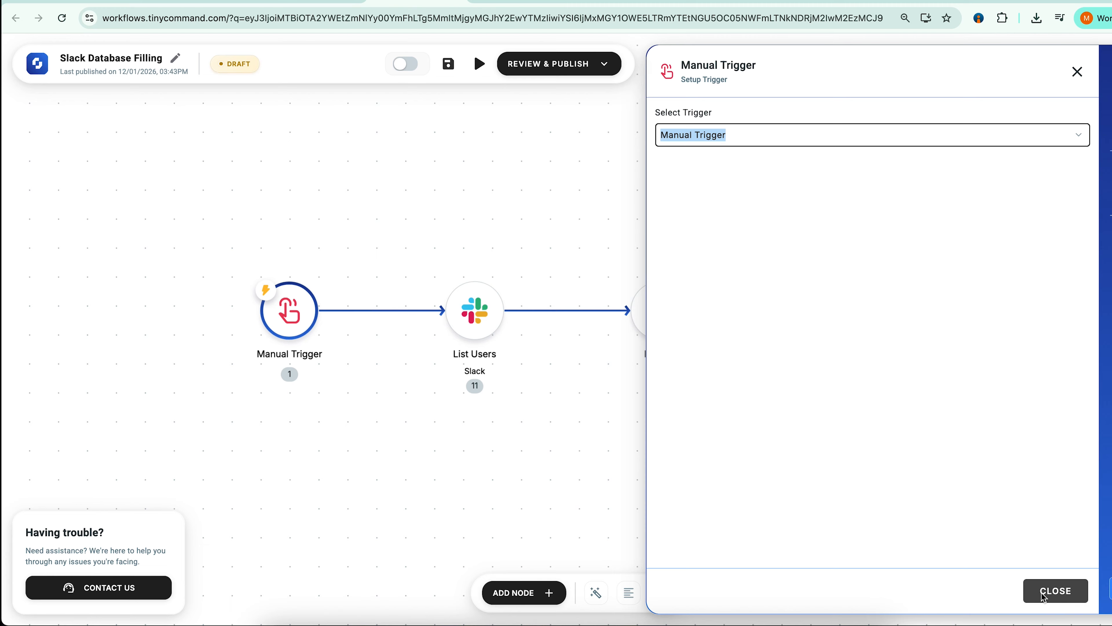
pyautogui.click(1055, 591)
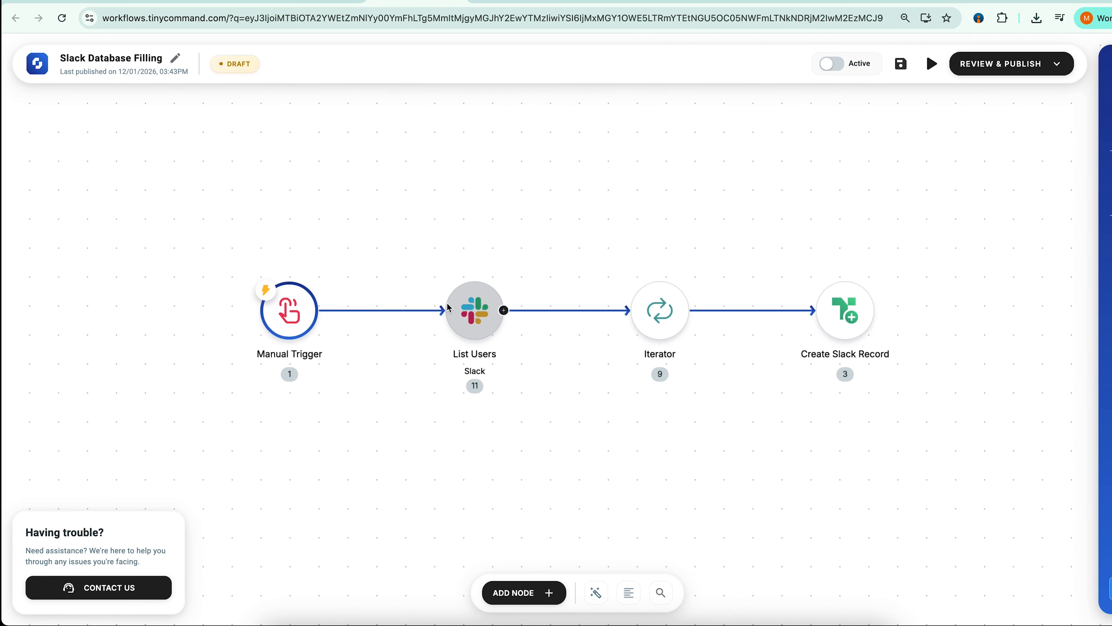
# Add a Slack connection named Switch Workspace to the List Users node and authorize Tiny Command's access to the Switch workspace
pyautogui.click(476, 302)
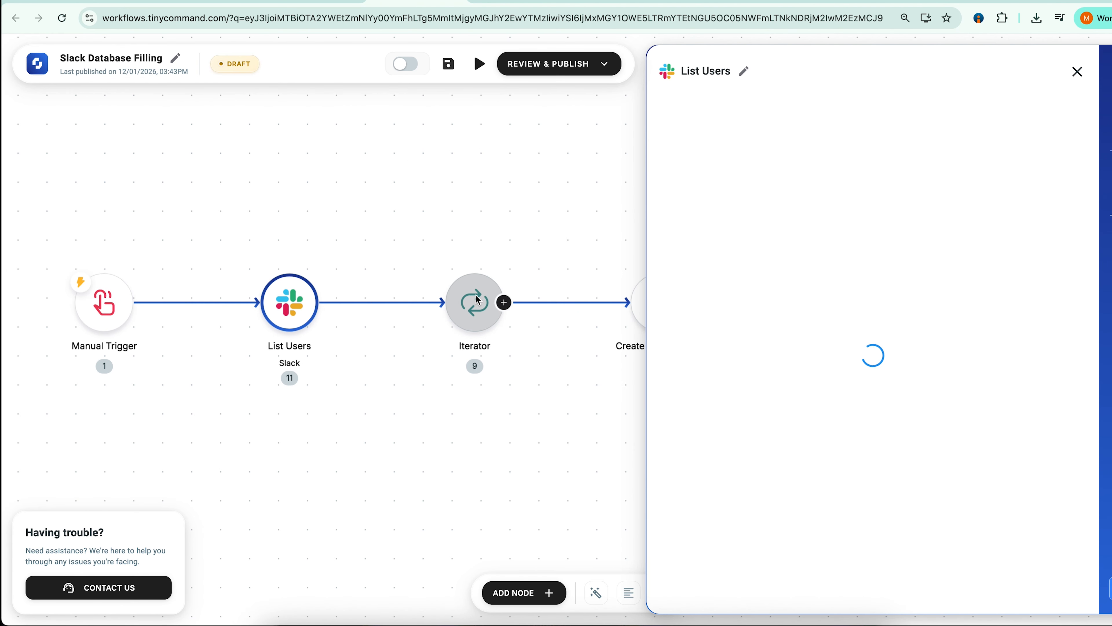
pyautogui.click(857, 312)
pyautogui.tripleClick(846, 322)
pyautogui.write('Switch Workspace')
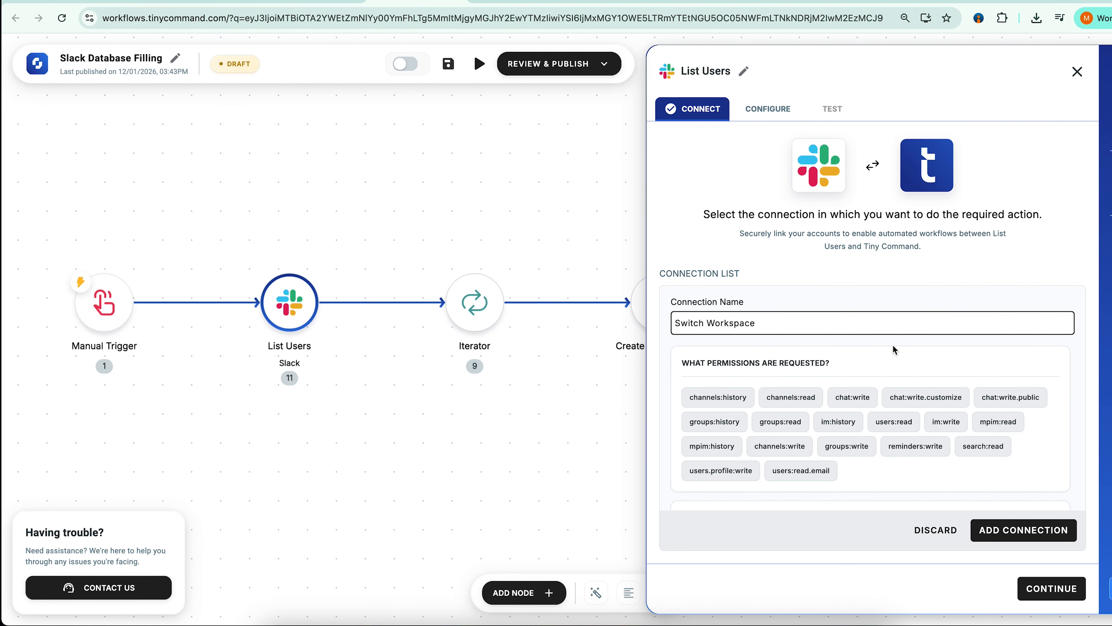
pyautogui.click(1003, 529)
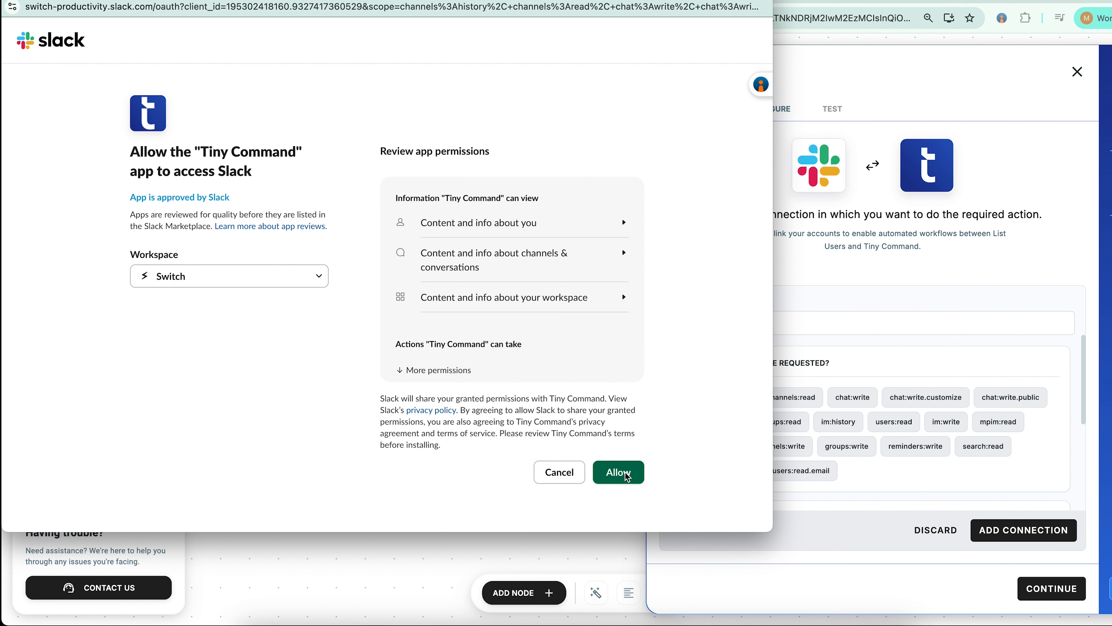
pyautogui.click(627, 476)
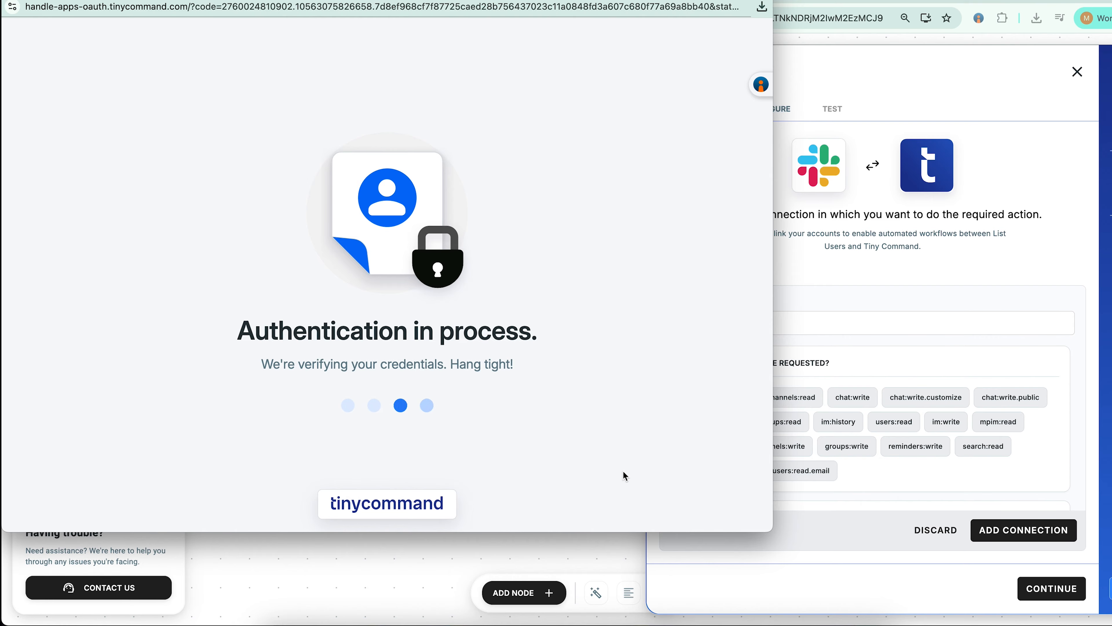
pyautogui.click(1024, 595)
pyautogui.click(1027, 591)
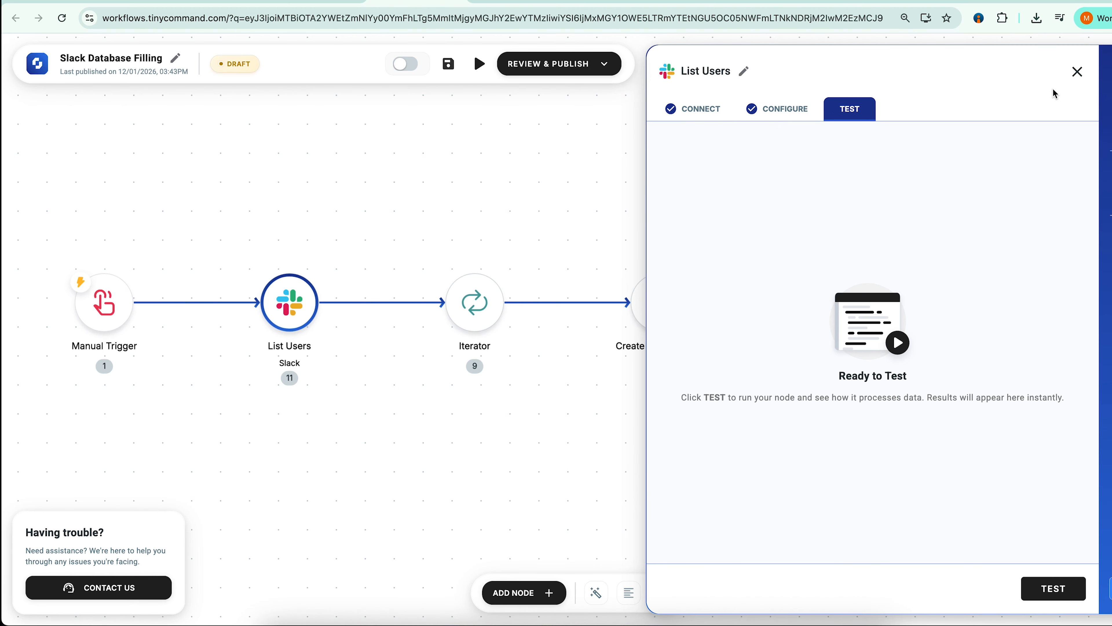
pyautogui.click(1077, 74)
# Inspect the Iterator node's input array and the Slack variables available for it
pyautogui.click(475, 303)
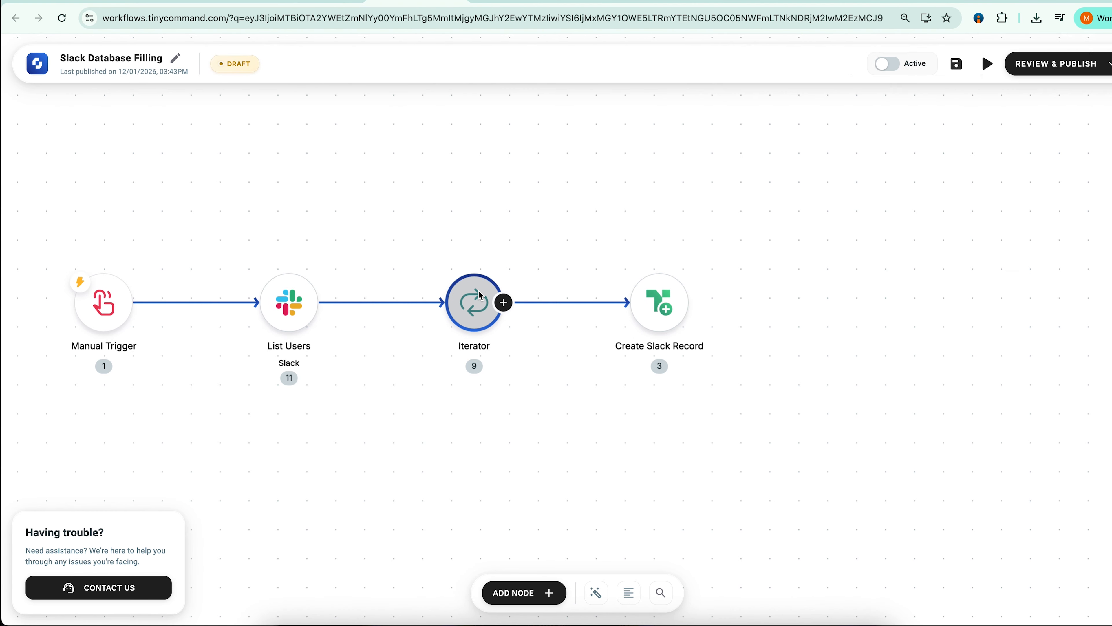
pyautogui.click(750, 165)
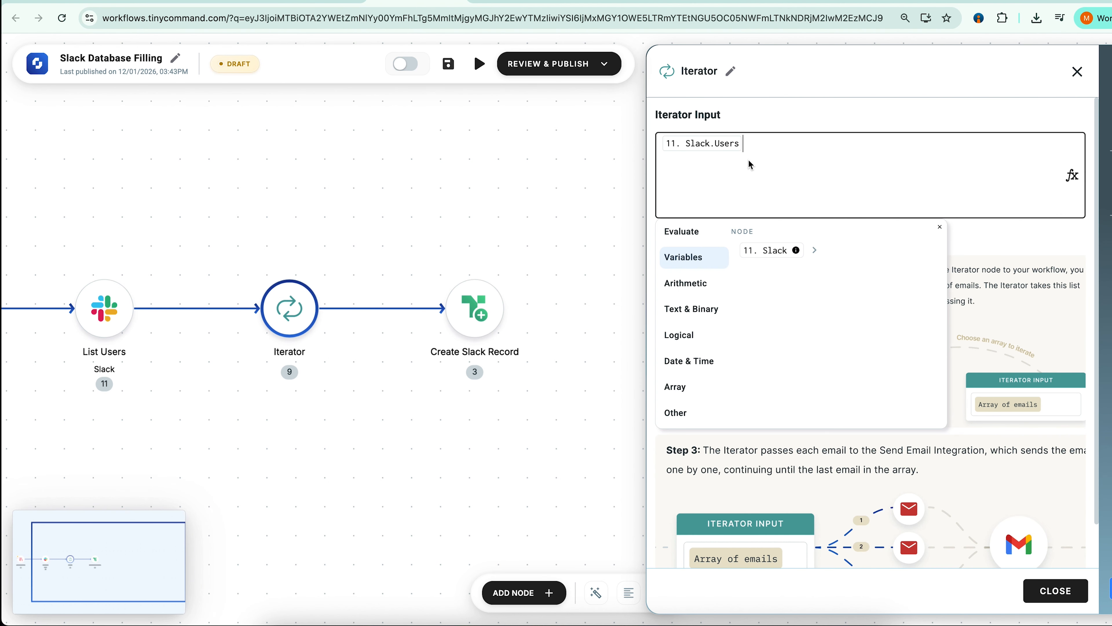
pyautogui.click(816, 253)
pyautogui.click(497, 215)
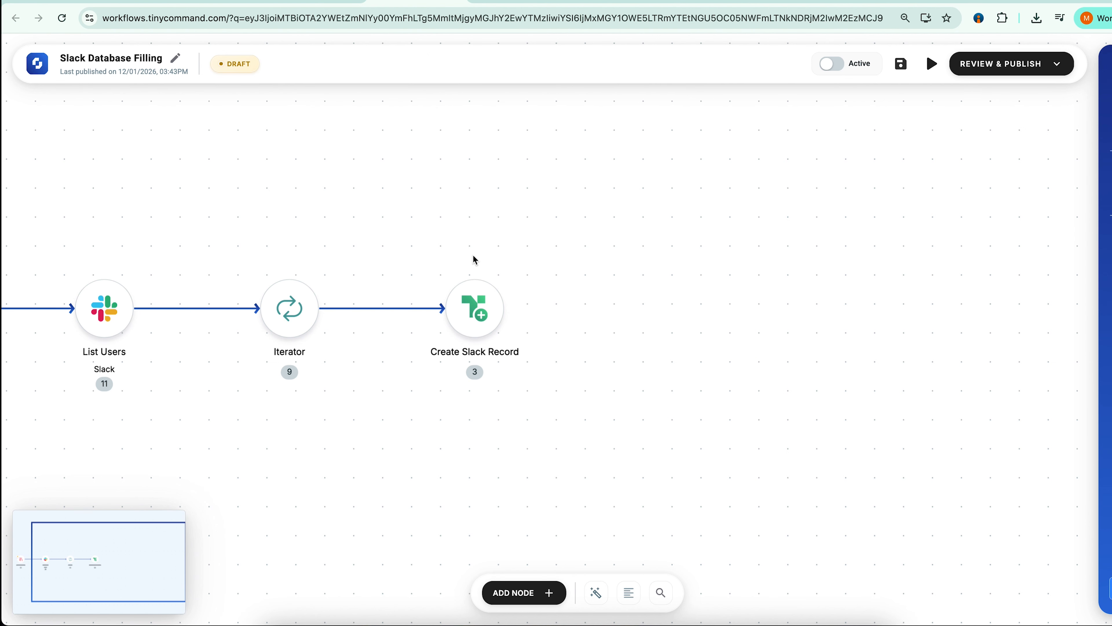
# Map the Full Name column in the Create Slack Record node to the Iterator's Full Name variable
pyautogui.click(475, 307)
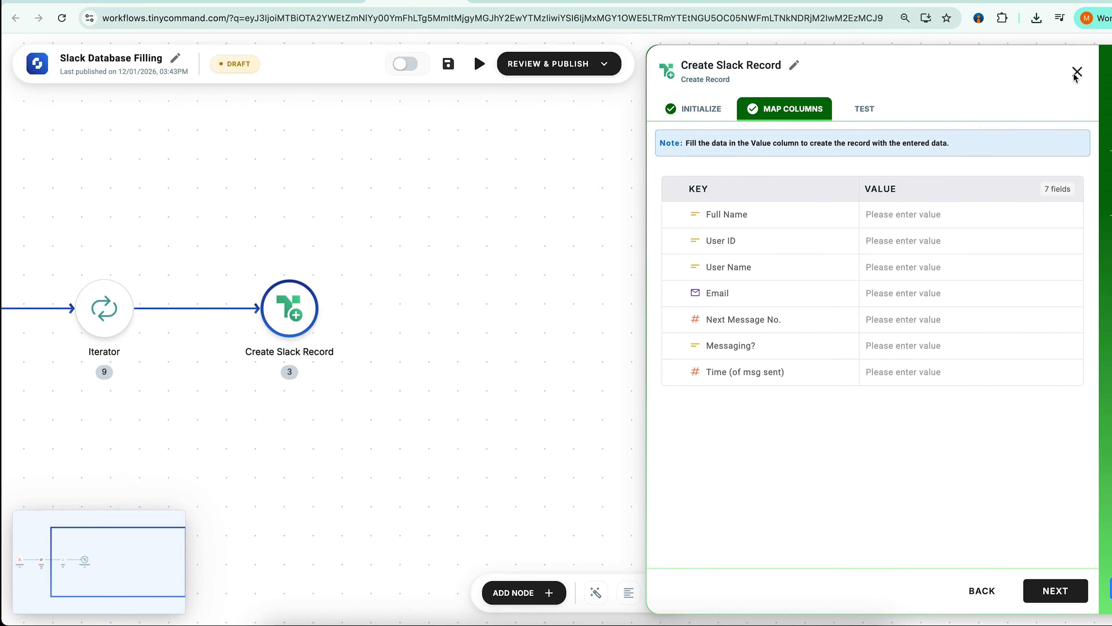
pyautogui.click(1077, 71)
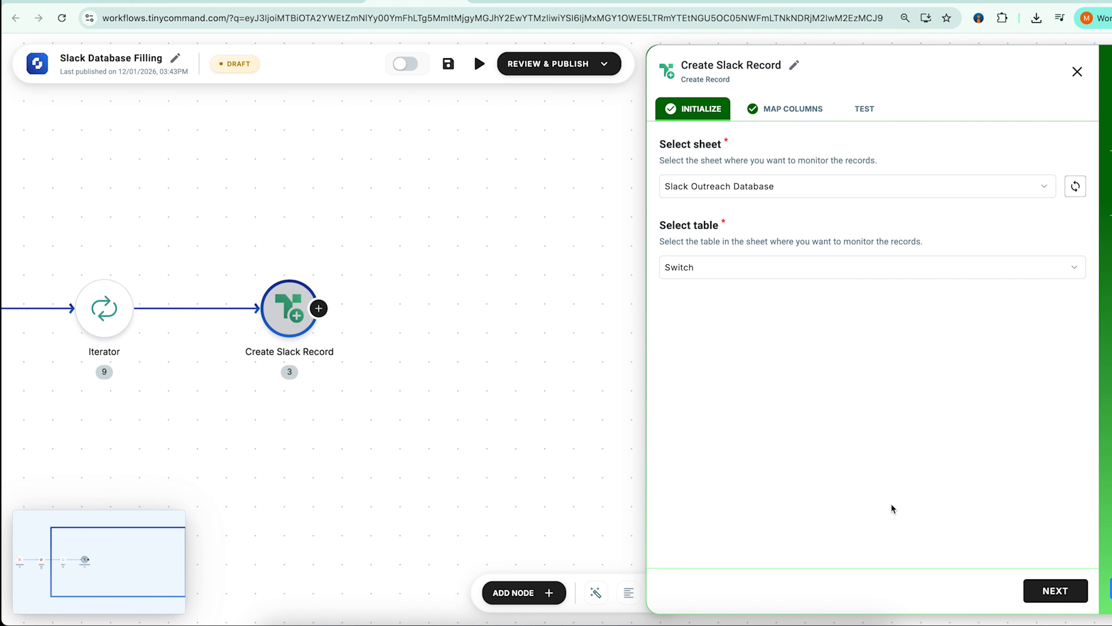
pyautogui.click(1055, 590)
pyautogui.click(911, 214)
pyautogui.click(1020, 258)
pyautogui.click(1031, 274)
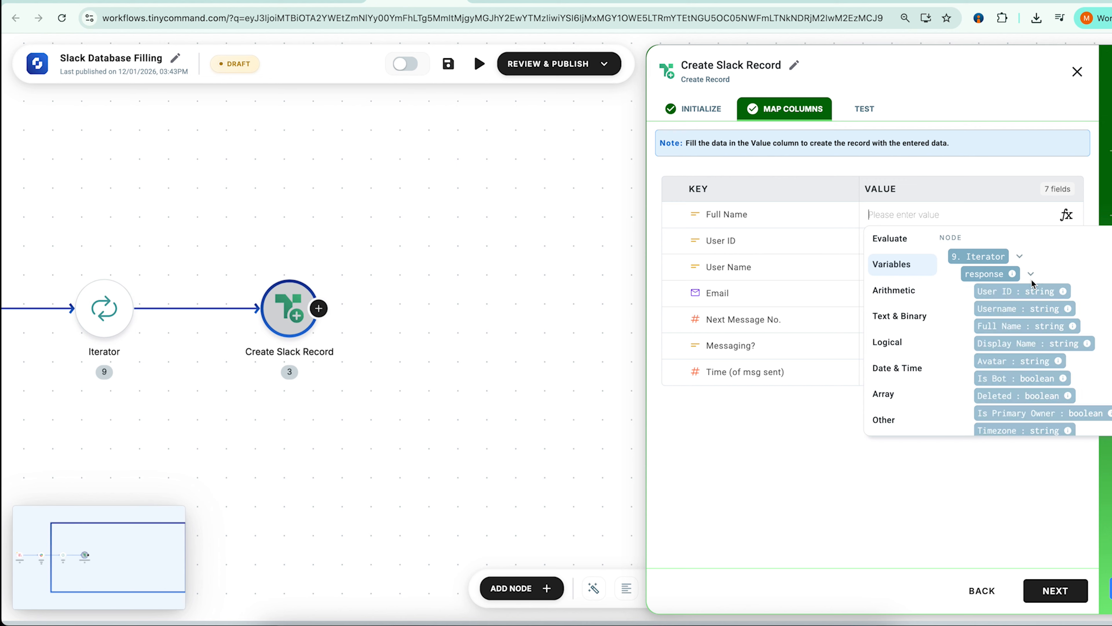
pyautogui.scroll(-2, 1025, 281)
pyautogui.click(1013, 280)
pyautogui.click(783, 418)
# Map the User ID column of the Slack record to the Iterator's User ID variable
pyautogui.click(902, 240)
pyautogui.click(1007, 283)
pyautogui.click(1025, 301)
pyautogui.scroll(-2, 1008, 289)
pyautogui.click(1001, 275)
pyautogui.click(742, 441)
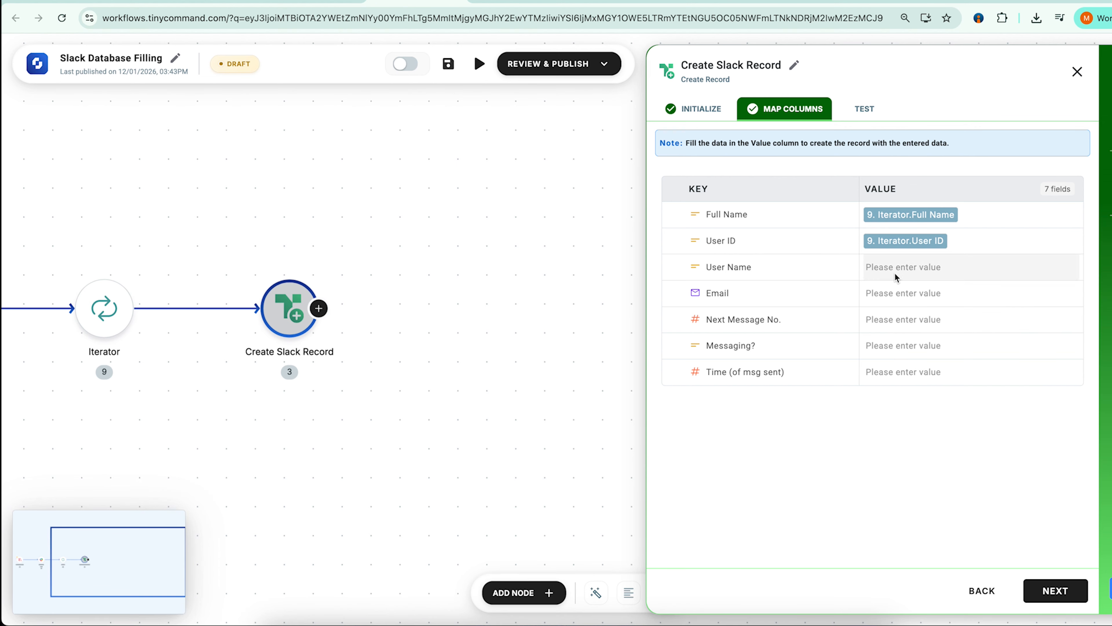
# Map the User Name column to the Iterator's Username and the Email column to the Iterator's Email, and finish the column mapping
pyautogui.click(897, 275)
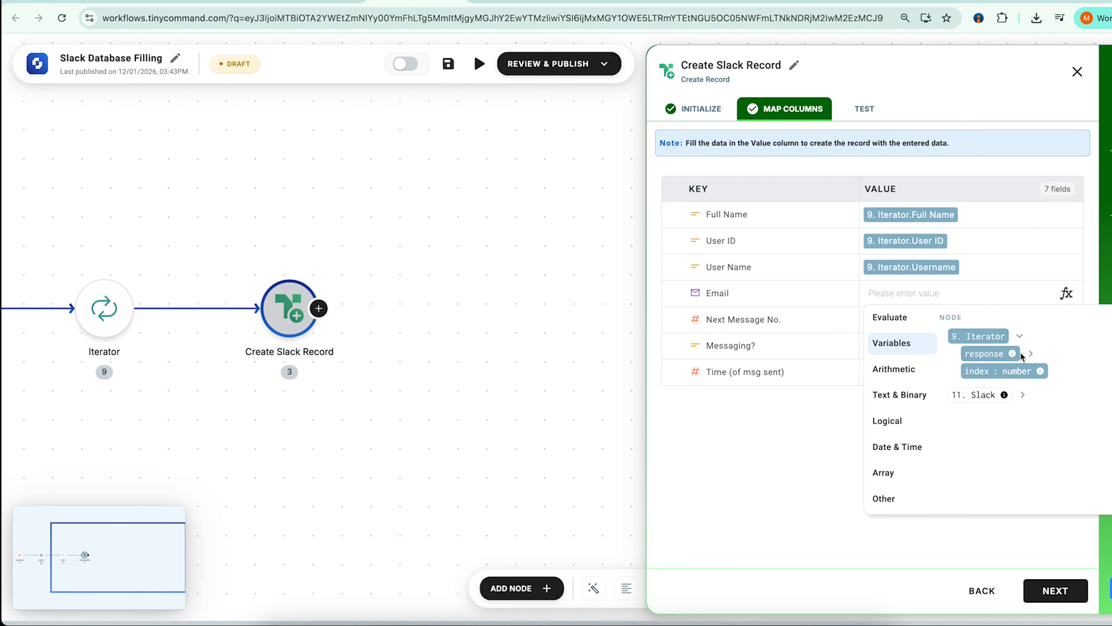
pyautogui.click(1025, 353)
pyautogui.scroll(-3, 1030, 408)
pyautogui.click(1007, 462)
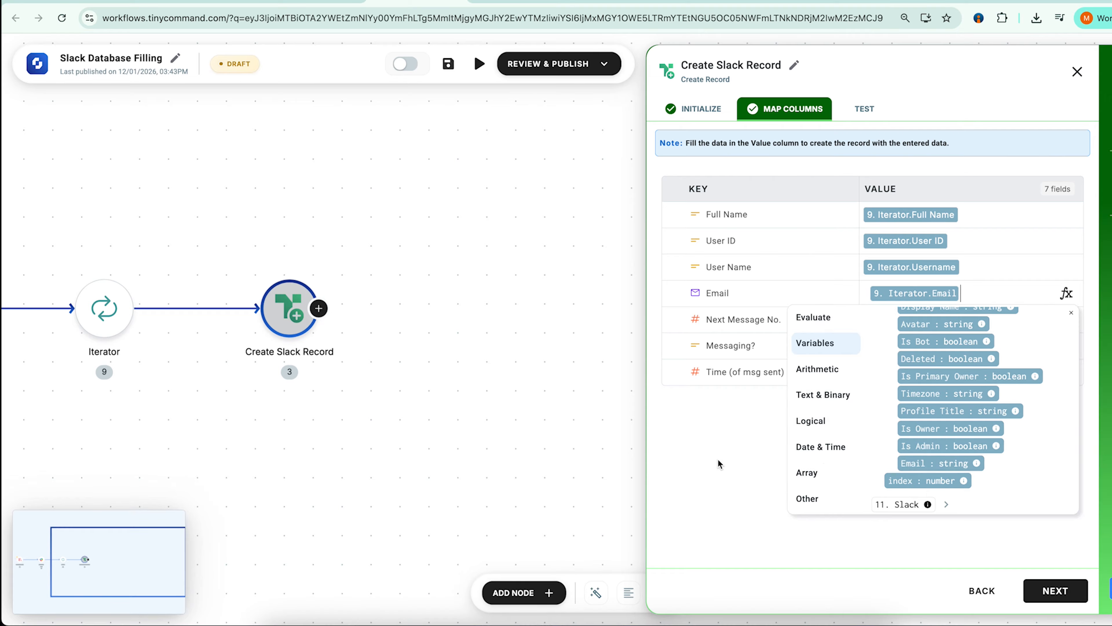
pyautogui.click(717, 462)
pyautogui.click(1053, 582)
pyautogui.click(544, 483)
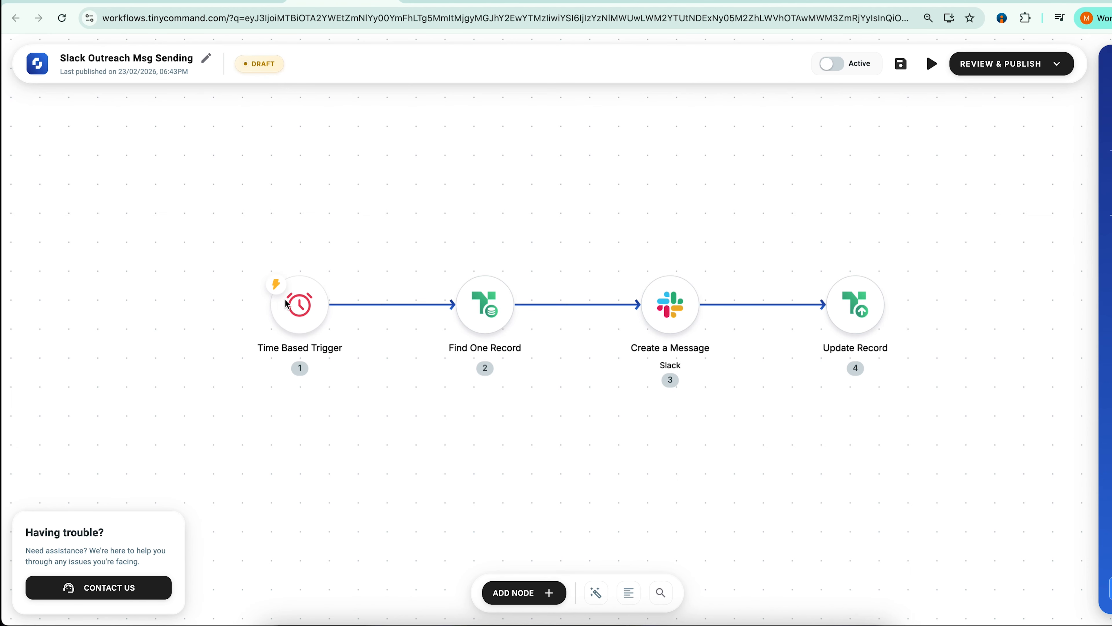
# In the Slack Outreach Msg Sending workflow, choose Time Based Trigger and have it run at regular intervals of 5 minutes
pyautogui.click(287, 304)
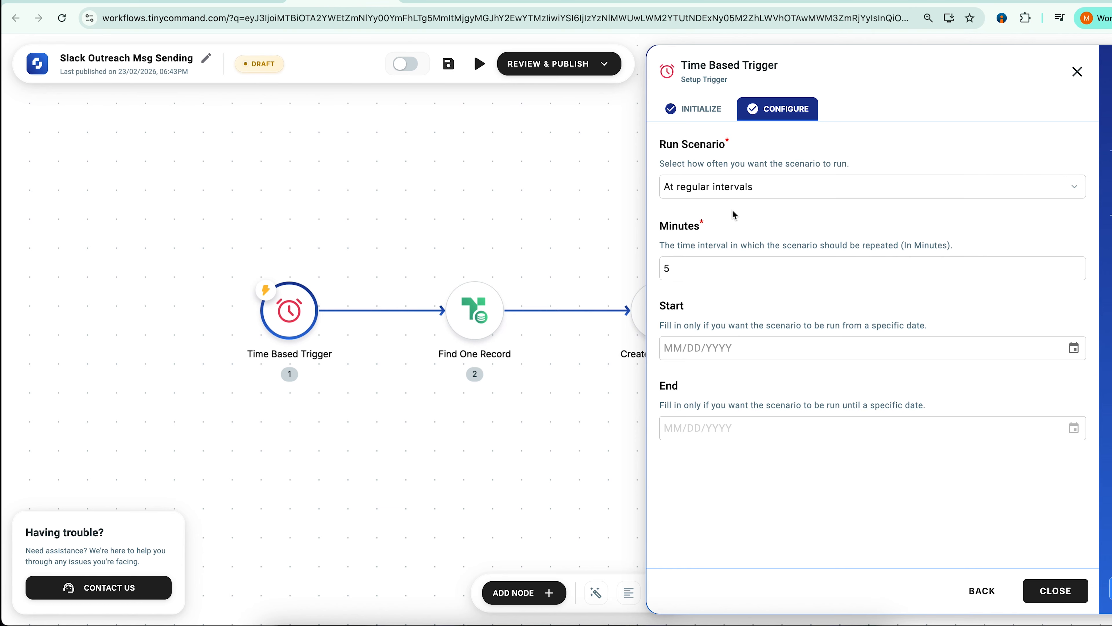
pyautogui.click(714, 116)
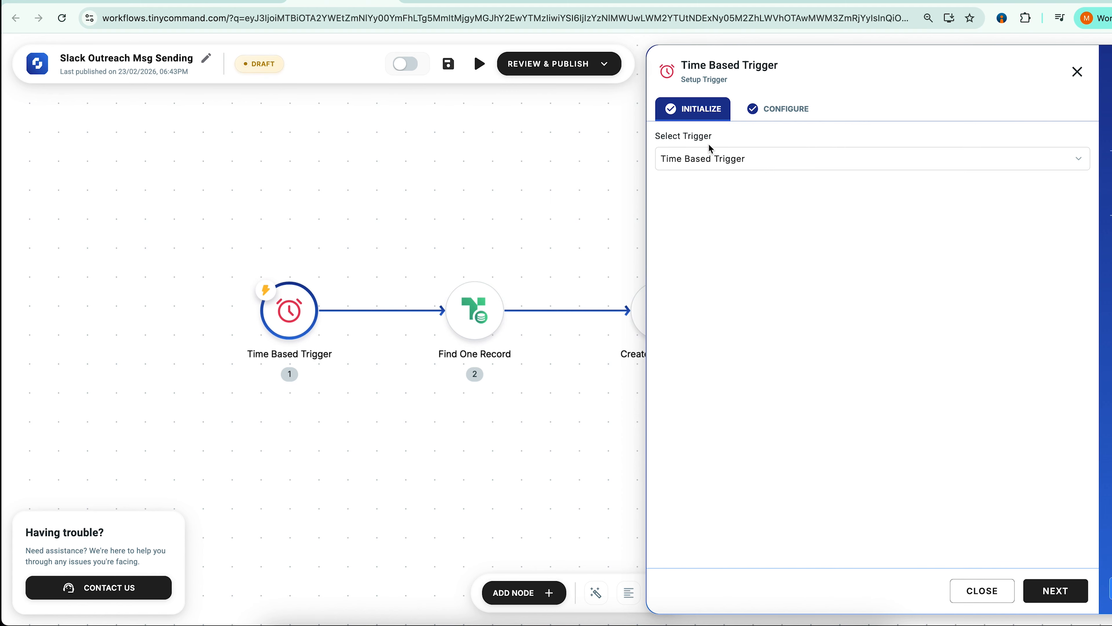
pyautogui.click(708, 159)
pyautogui.click(712, 227)
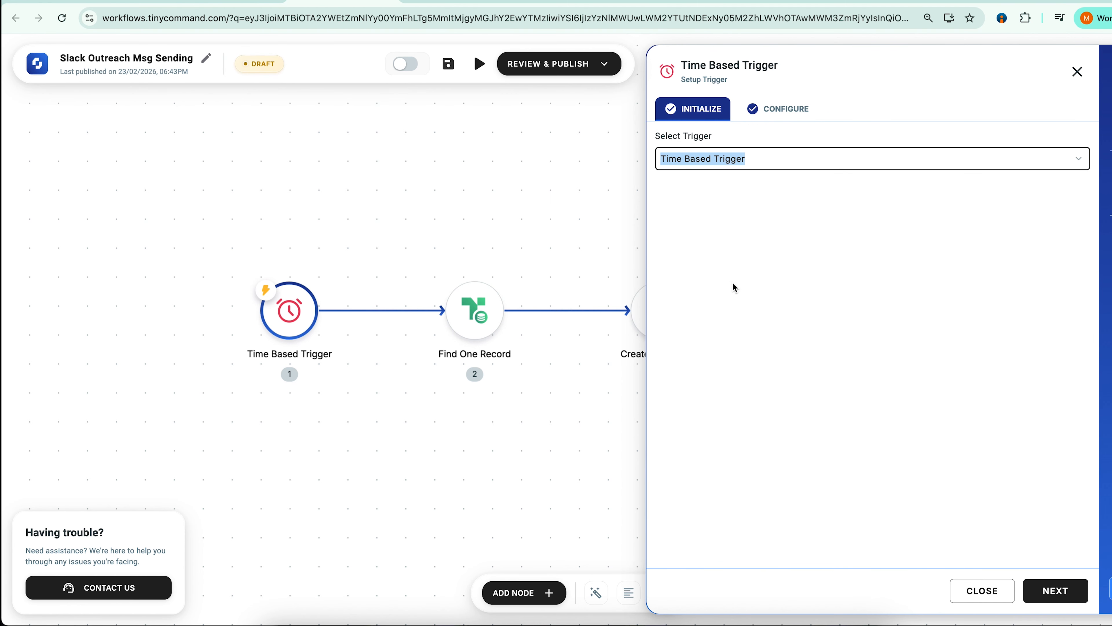
pyautogui.click(1055, 590)
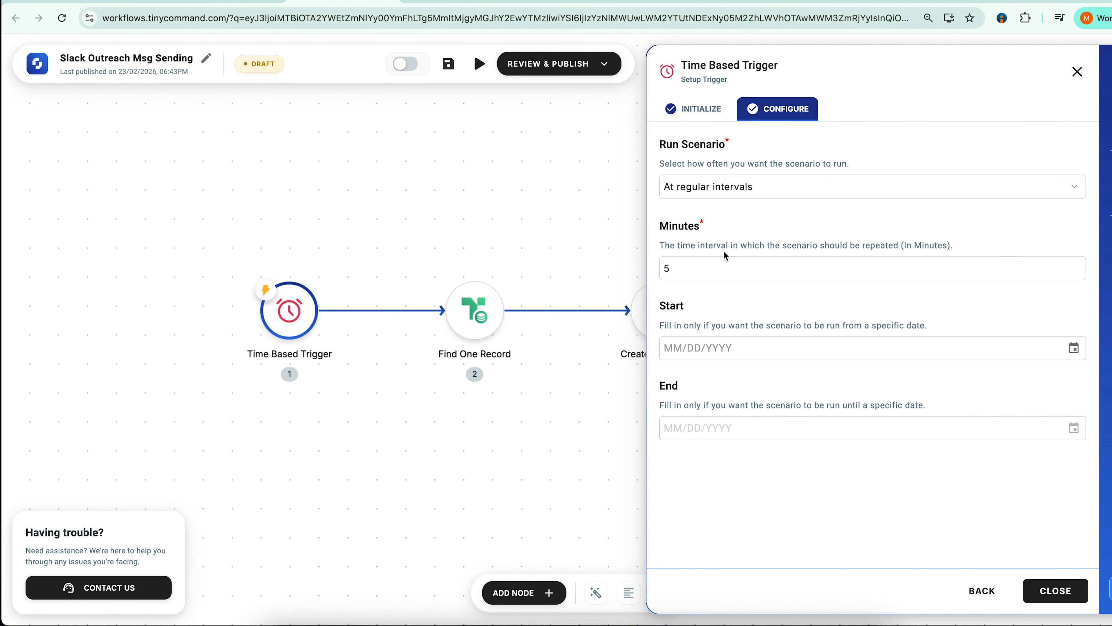
pyautogui.click(725, 268)
pyautogui.click(764, 191)
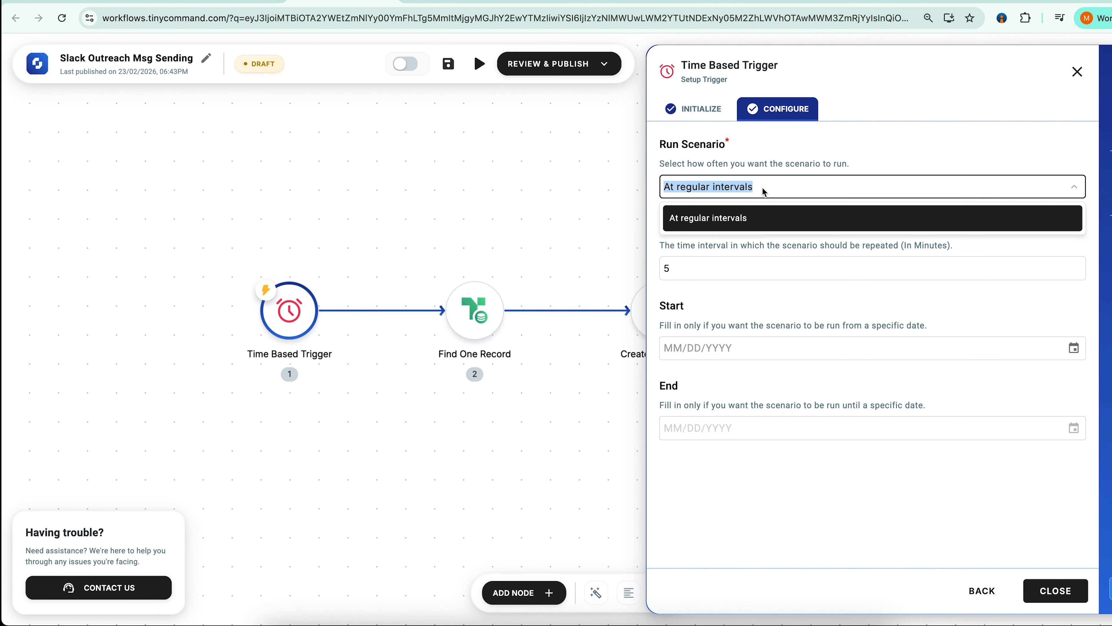
pyautogui.click(754, 223)
pyautogui.click(741, 269)
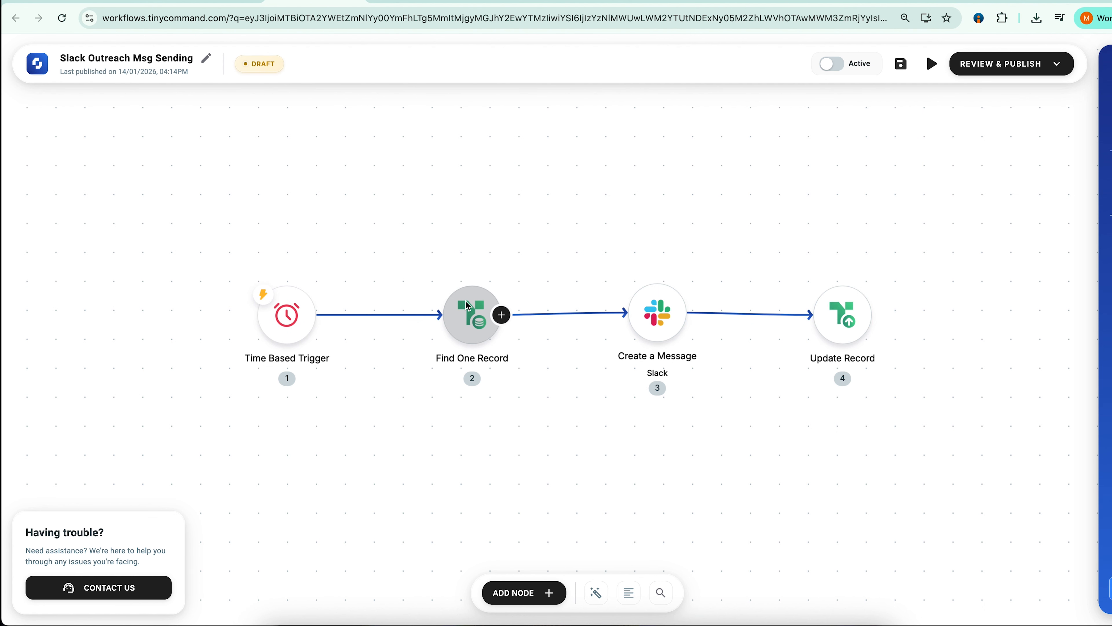
# Select the table for the Find One Record node and proceed through column selection to its data refinement settings
pyautogui.click(472, 316)
pyautogui.click(760, 268)
pyautogui.click(731, 444)
pyautogui.click(1047, 585)
pyautogui.click(1058, 591)
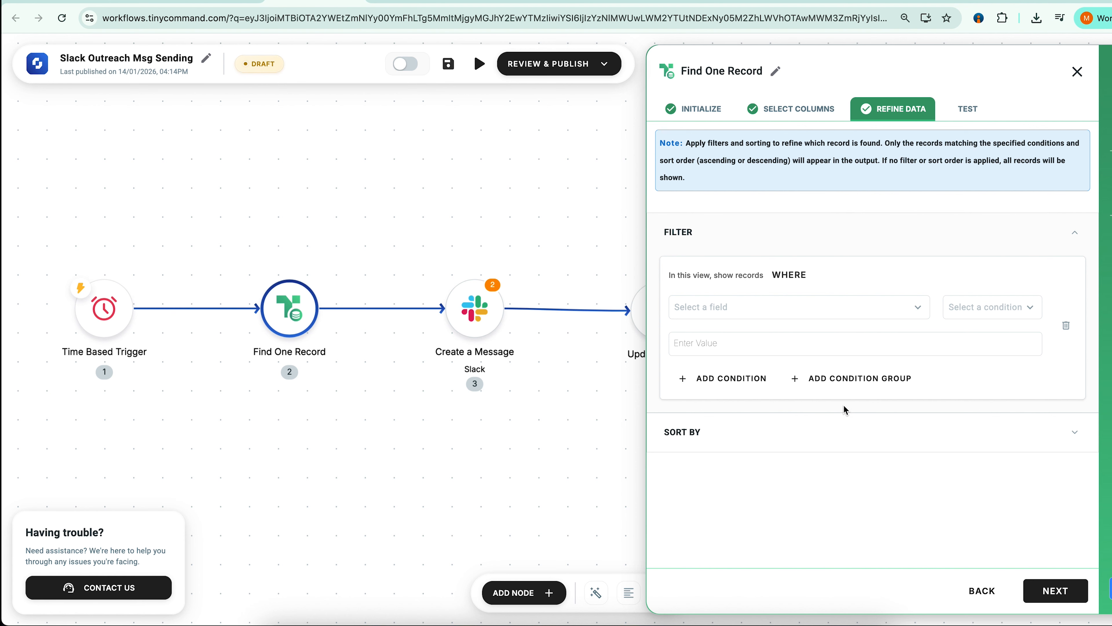
# Filter the Find One Record node to records where Next Message No. is null, and finish its setup
pyautogui.click(798, 310)
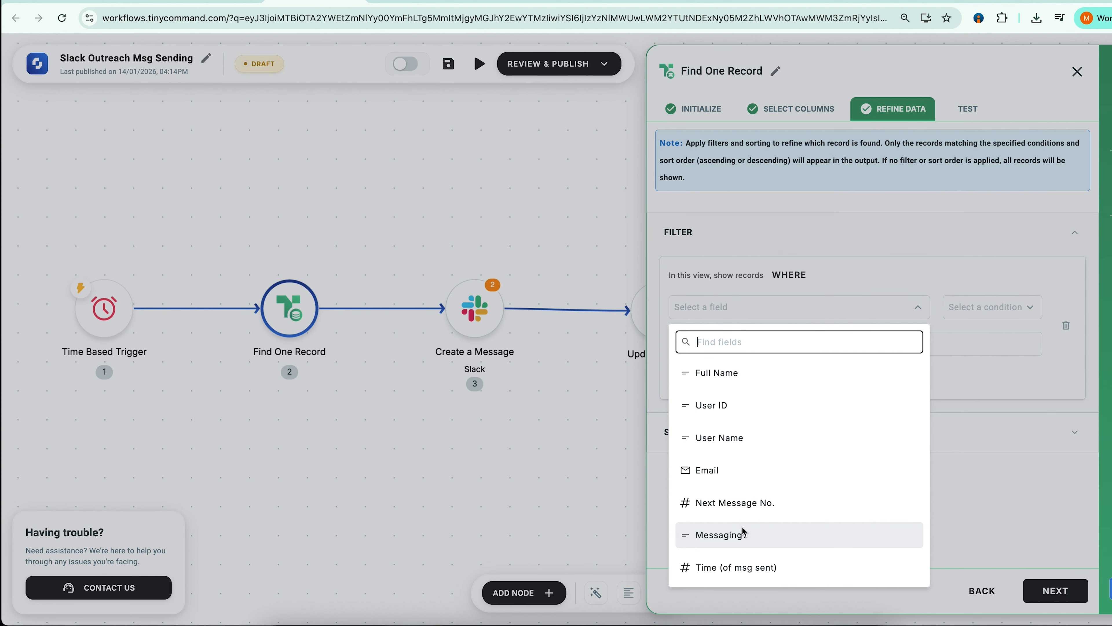
pyautogui.click(750, 508)
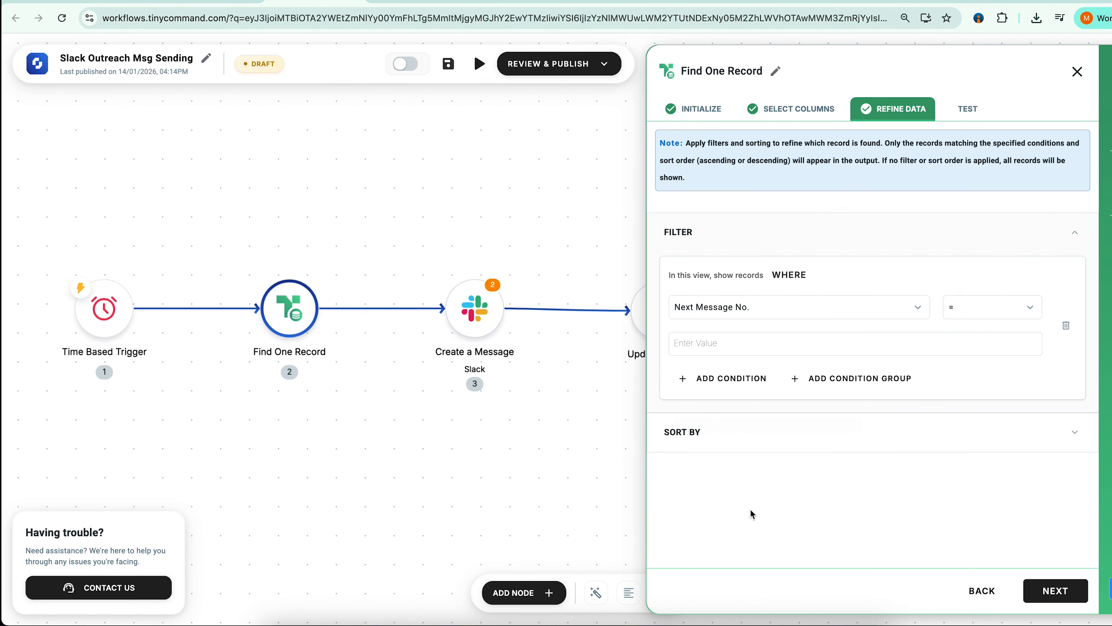
pyautogui.click(972, 309)
pyautogui.click(958, 528)
pyautogui.click(1053, 592)
pyautogui.click(1077, 72)
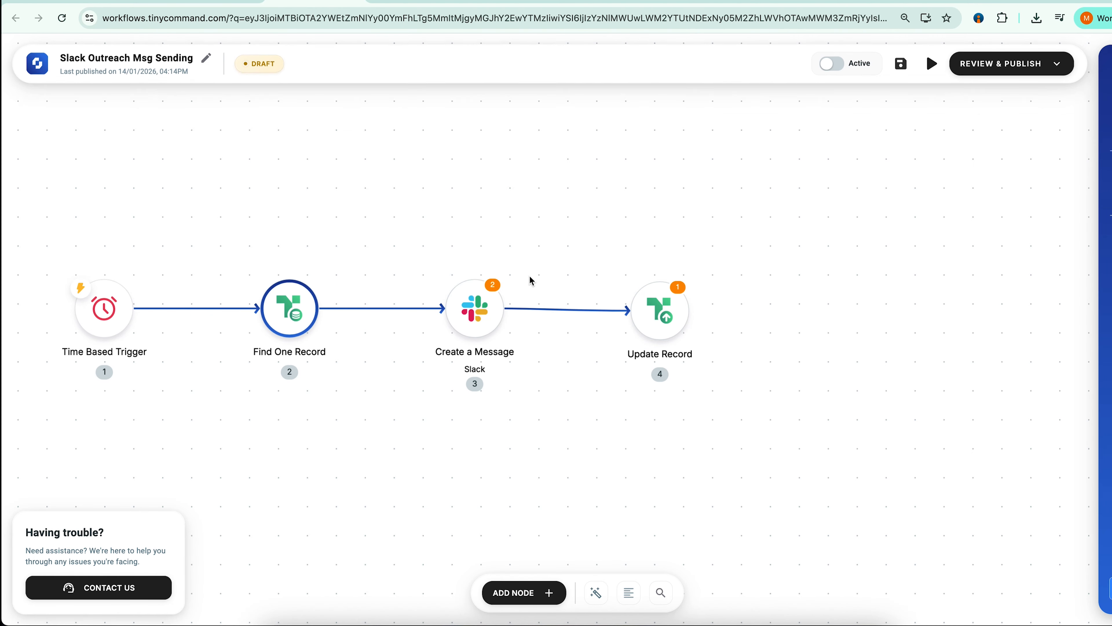
# In the Create a Message node, replace the broken channel ID reference with the User ID from Find One Record
pyautogui.click(482, 301)
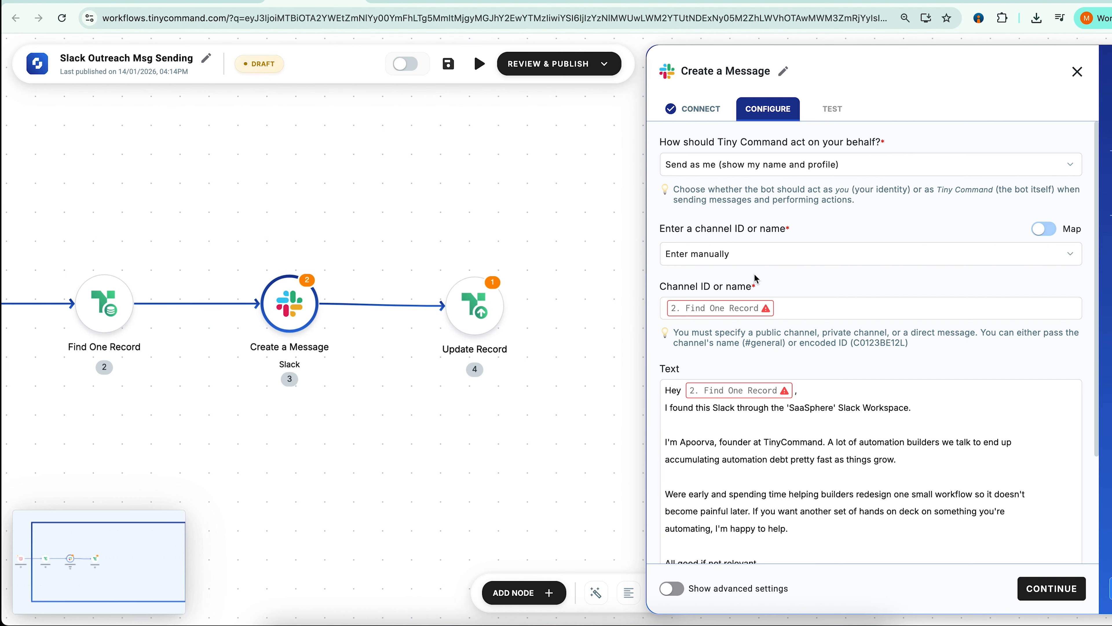
pyautogui.click(790, 310)
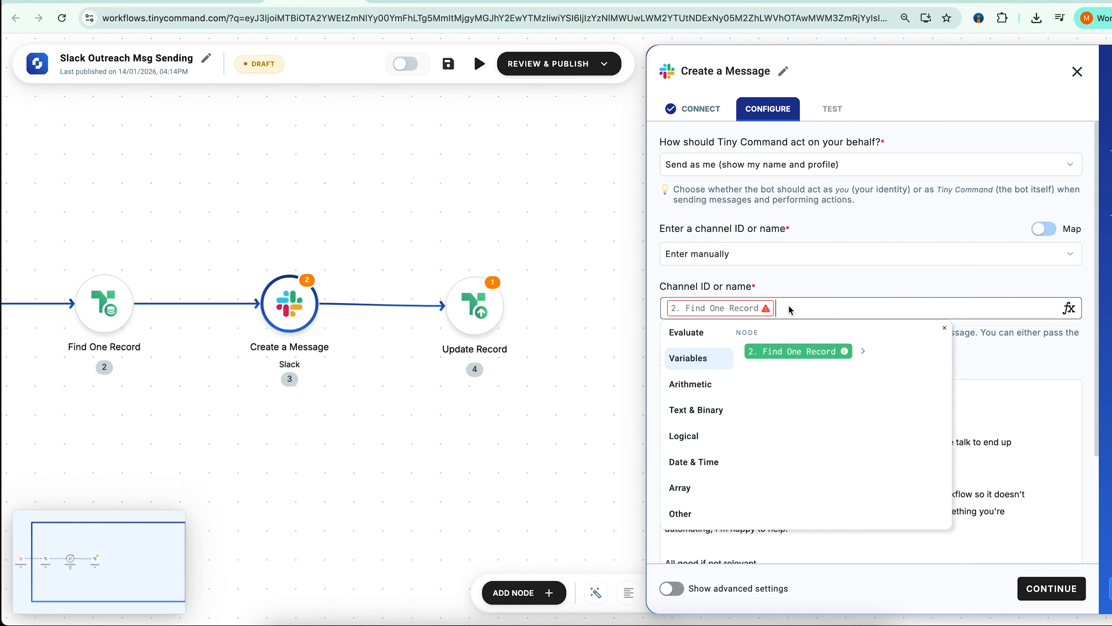
pyautogui.press('BackSpace')
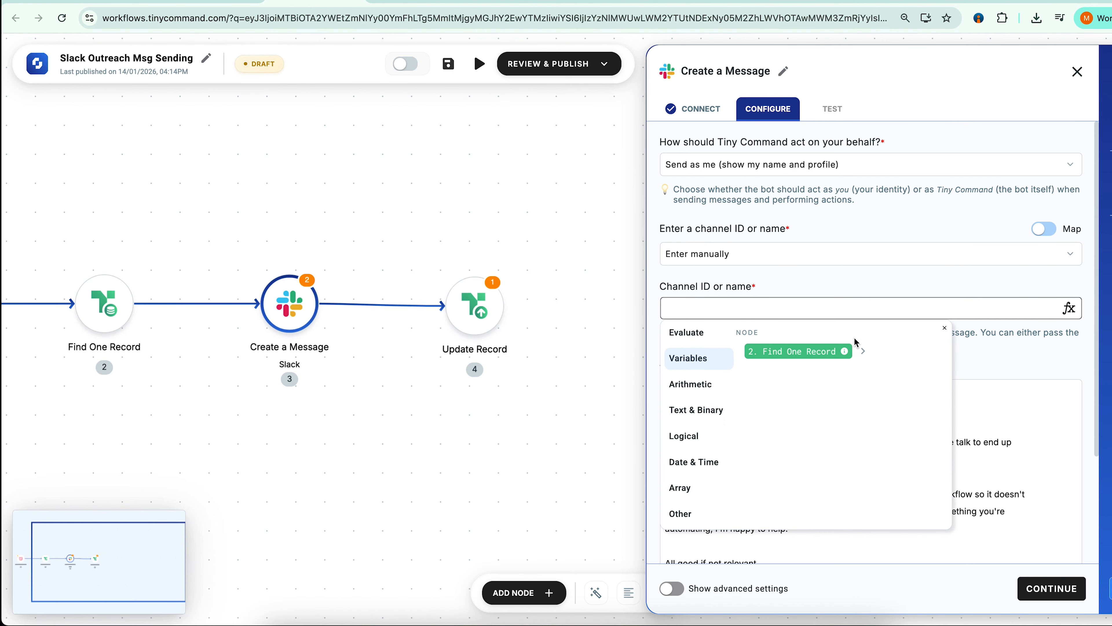
pyautogui.click(864, 352)
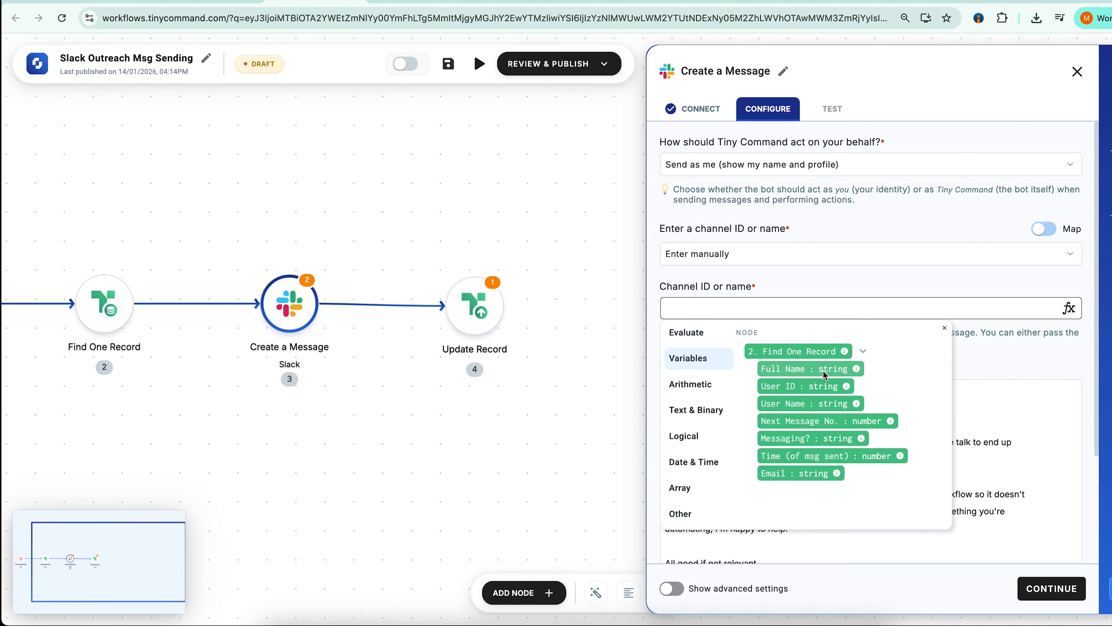
pyautogui.click(795, 388)
pyautogui.click(966, 367)
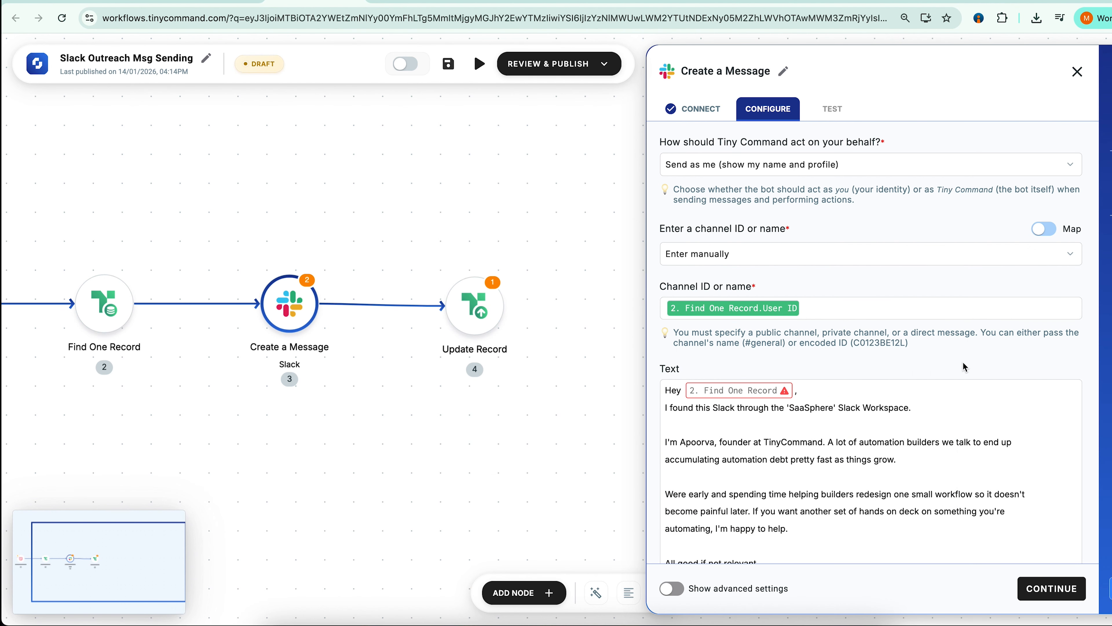
# Rewrite the Slack message with Find One Record's Full Name in the greeting, the 'Switch' workspace and a TinyCommand automation builder introduction, and finish the configuration
pyautogui.scroll(-1, 966, 367)
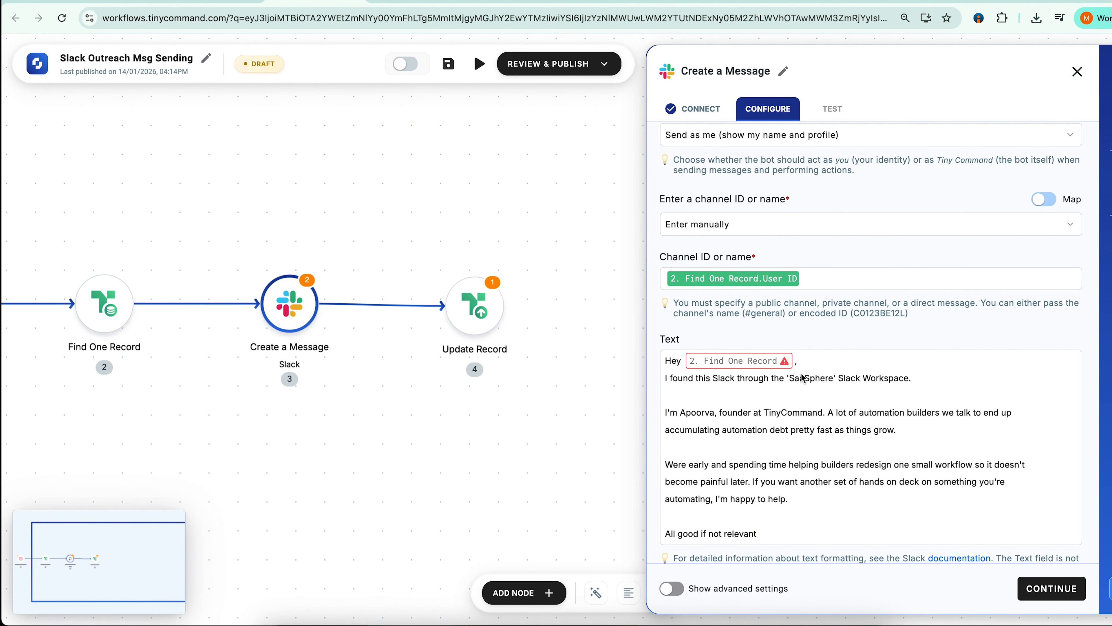
pyautogui.click(796, 364)
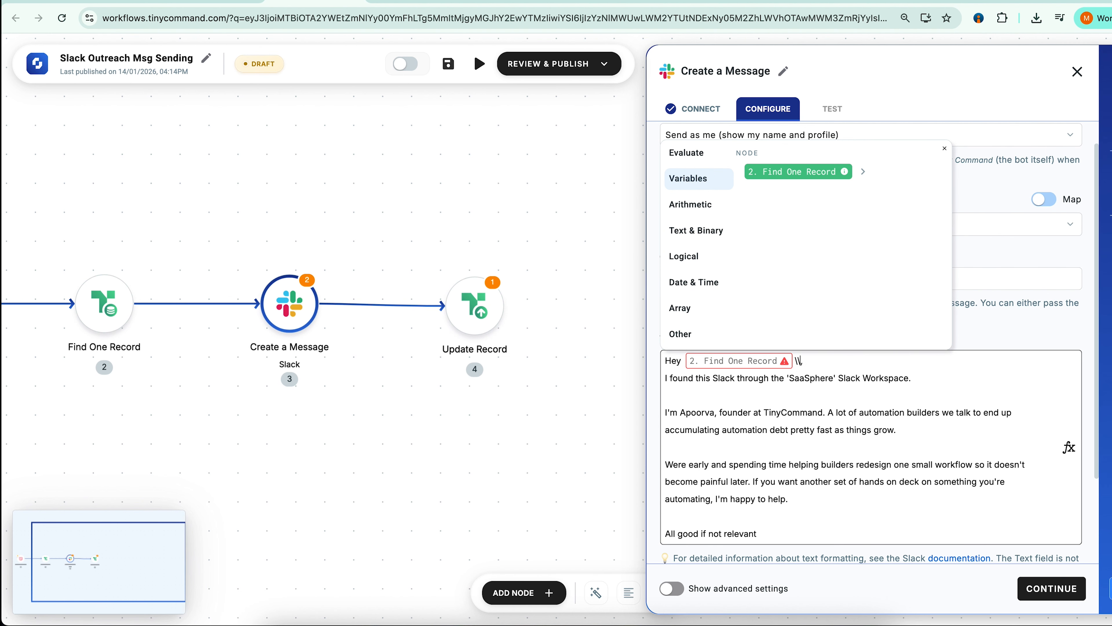
pyautogui.press('BackSpace')
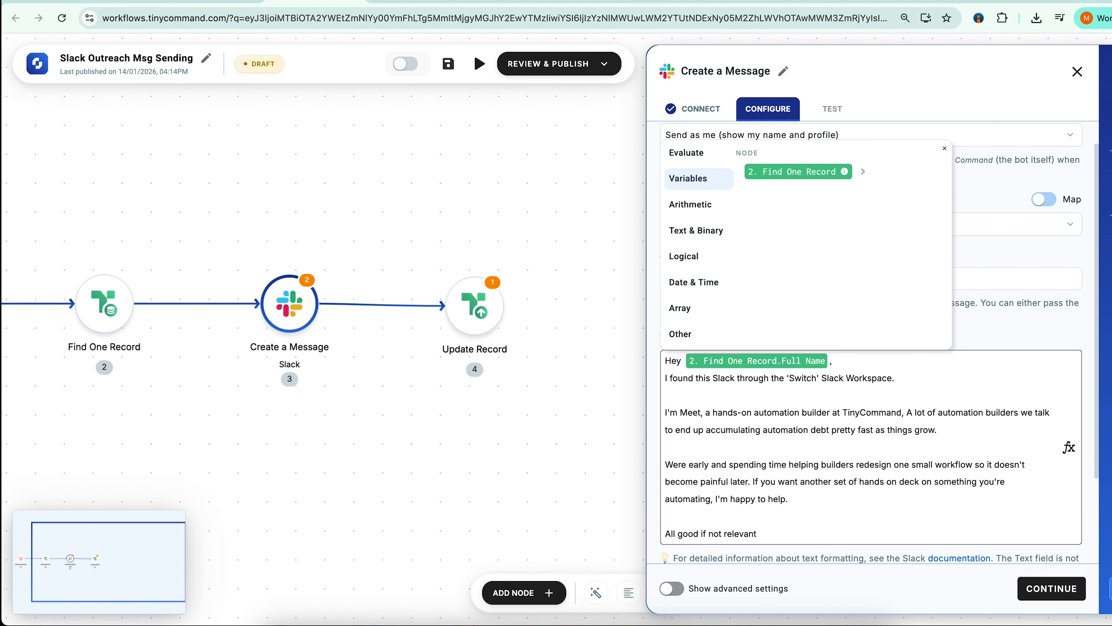
pyautogui.press('BackSpace')
pyautogui.press('BackSpace')
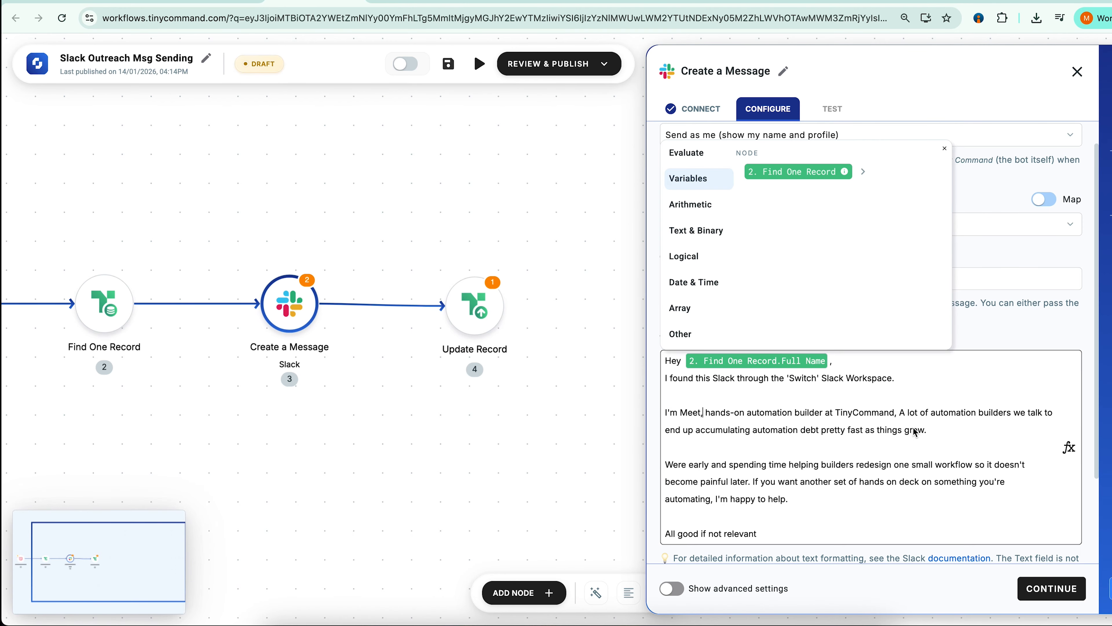
pyautogui.scroll(-3, 946, 439)
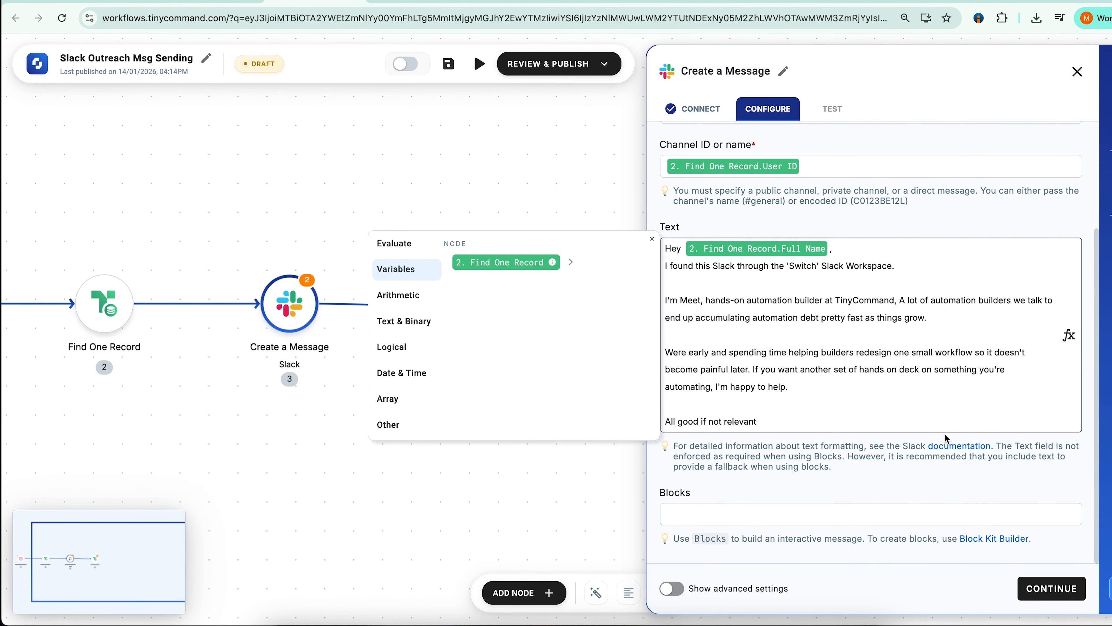
pyautogui.click(1027, 580)
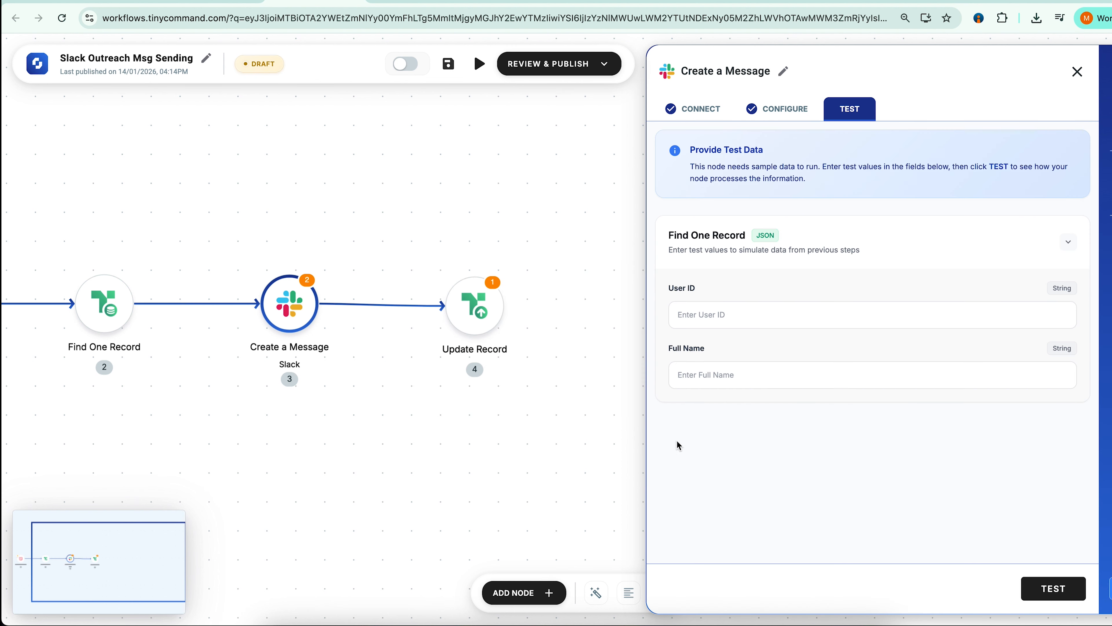
pyautogui.click(604, 347)
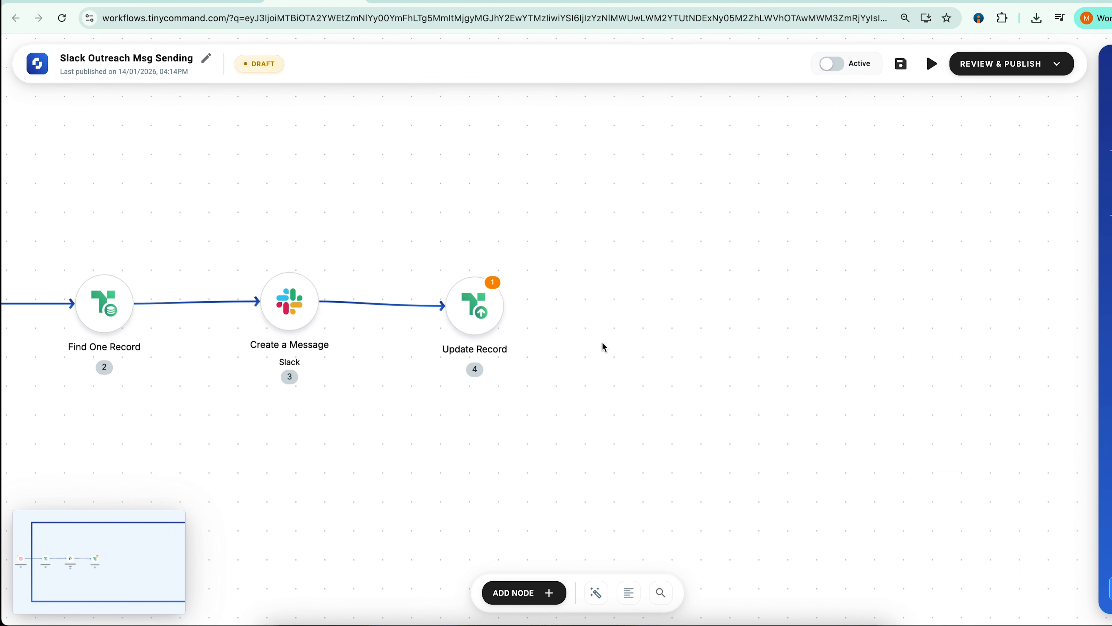
# Set the Update Record node's table to Switch in the Slack Outreach Database and proceed to its columns
pyautogui.click(475, 307)
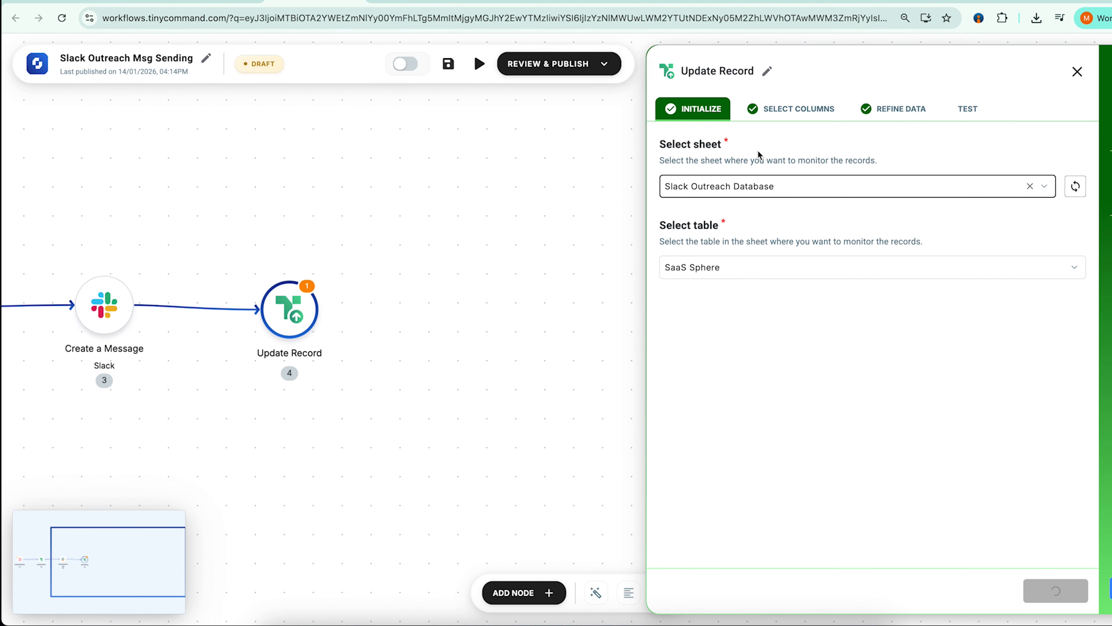
pyautogui.click(747, 275)
pyautogui.click(683, 444)
pyautogui.click(1051, 591)
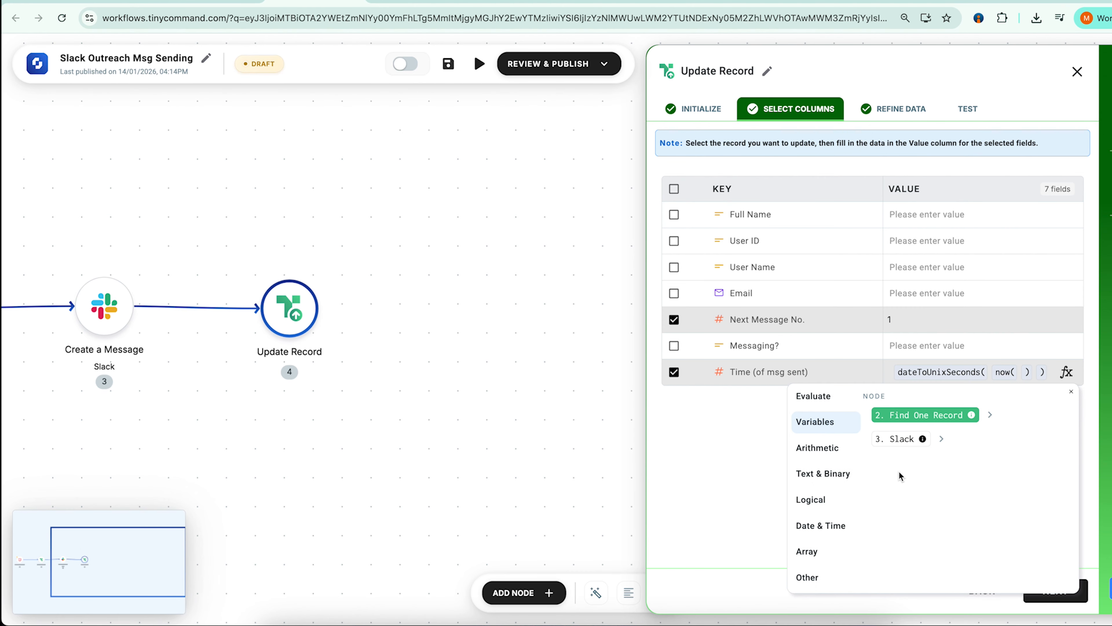
# Have the update set Next Message No. to 1, Messaging? to Sent and Time (of msg sent) to dateToUnixSeconds(now())
pyautogui.click(700, 460)
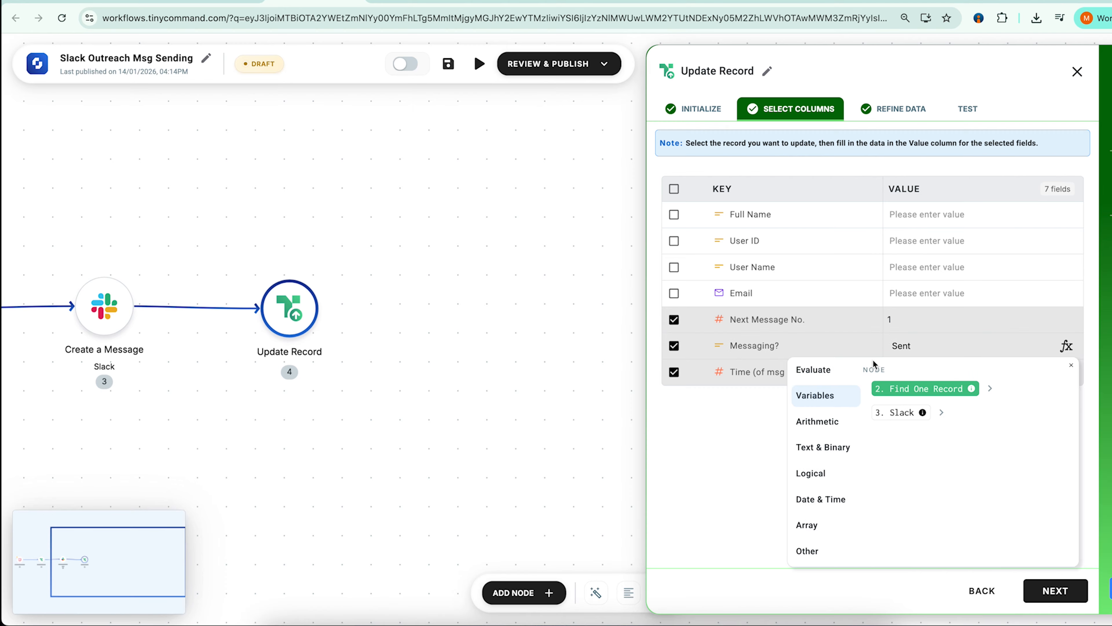
pyautogui.click(762, 431)
pyautogui.click(1056, 591)
# Filter Update Record to where User ID is Find One Record's User ID, finish the node and save the workflow
pyautogui.click(749, 427)
pyautogui.click(981, 334)
pyautogui.click(977, 457)
pyautogui.click(861, 370)
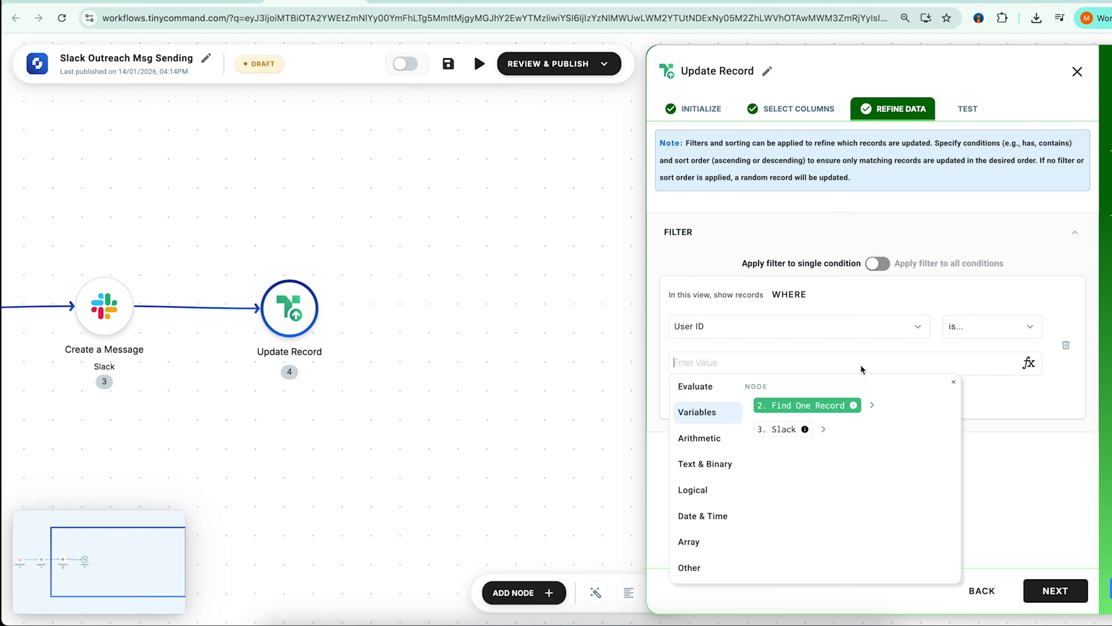
pyautogui.click(856, 413)
pyautogui.click(806, 440)
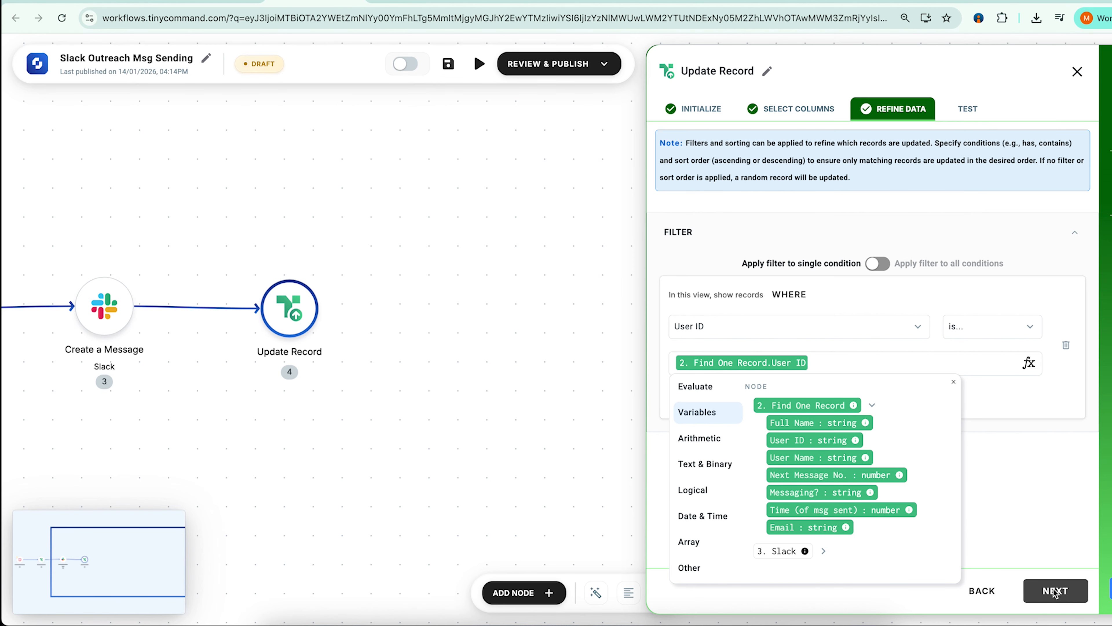
pyautogui.click(1056, 591)
pyautogui.click(1077, 72)
pyautogui.click(902, 64)
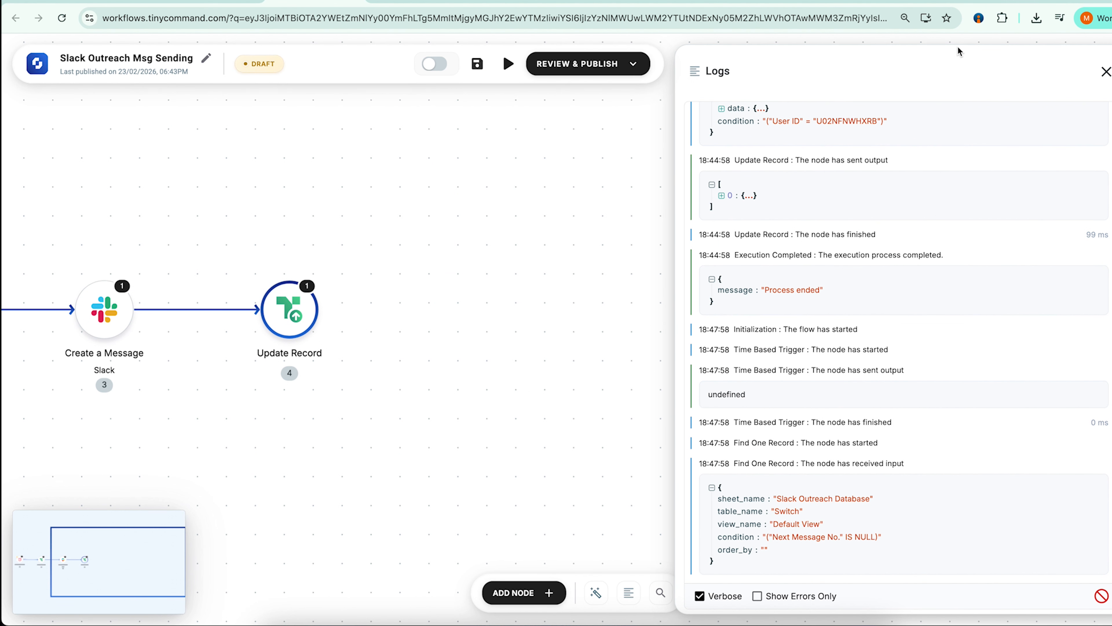
# Switch to Slack, check the newest direct message sent by the test run, and return to the TinyCommand workflow
pyautogui.click(991, 3)
pyautogui.click(130, 264)
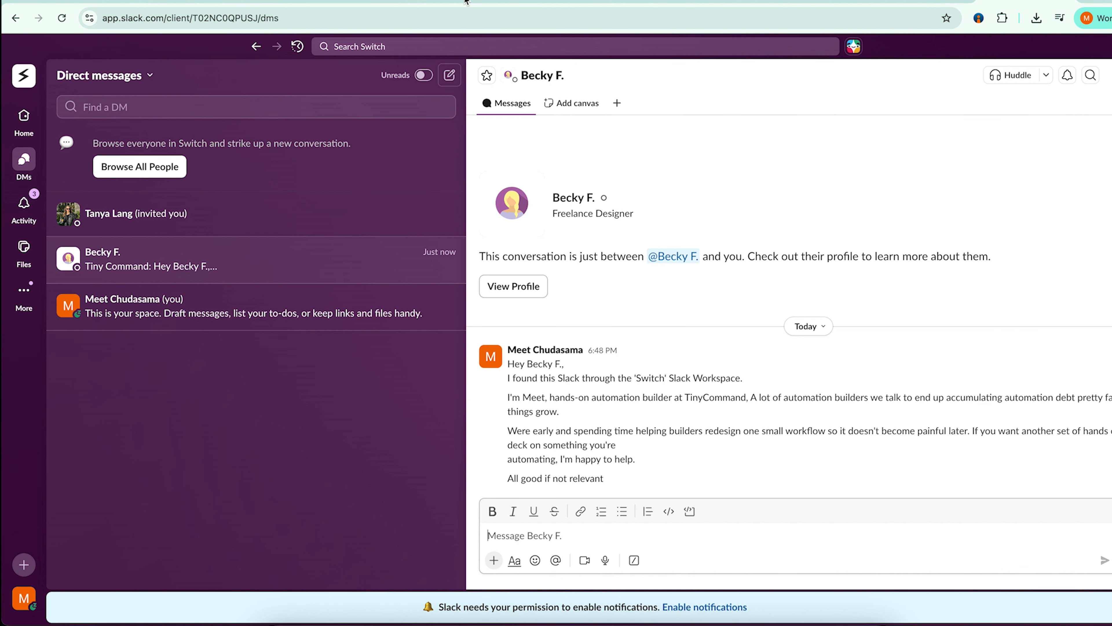
pyautogui.click(316, 2)
pyautogui.click(1071, 594)
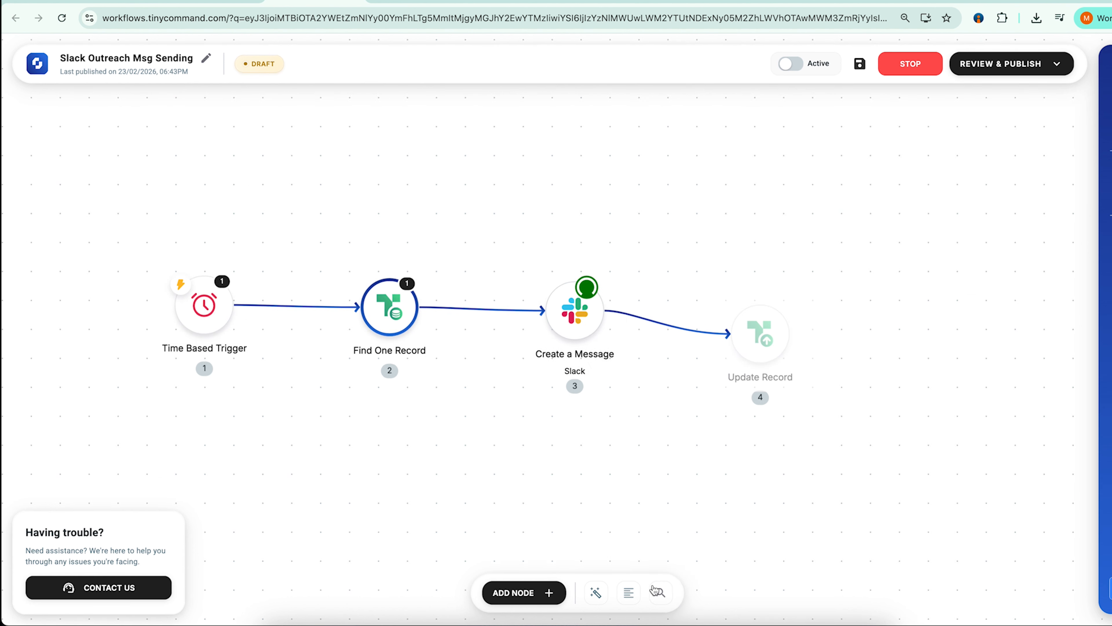
# Review the workflow's run logs, check the next outreach message in Slack, and close the logs
pyautogui.click(628, 593)
pyautogui.scroll(-15, 834, 532)
pyautogui.click(1027, 1)
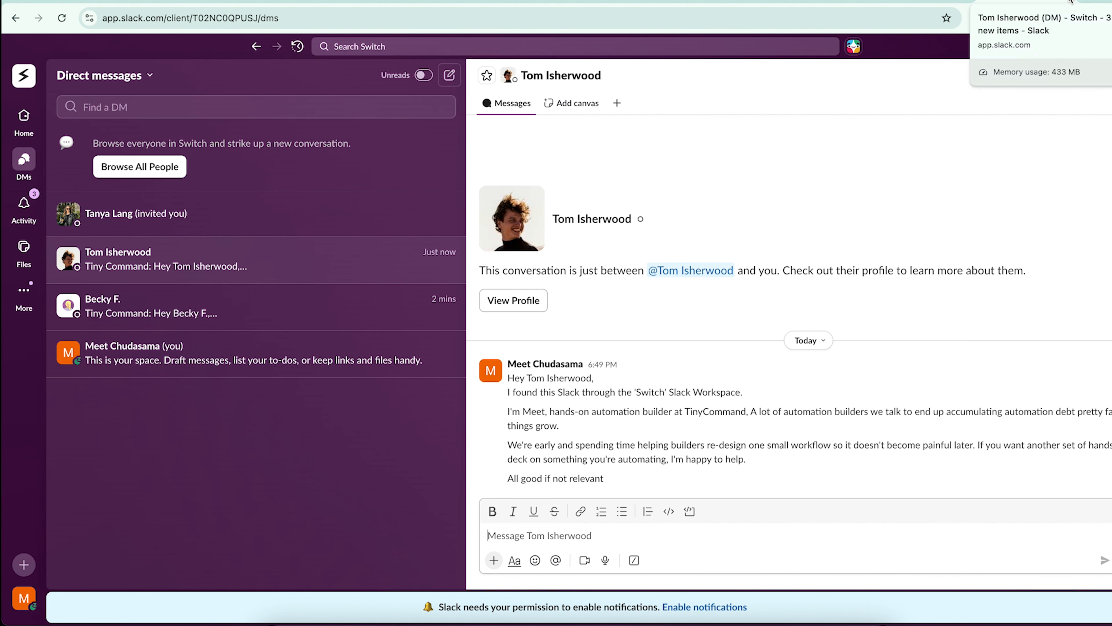
pyautogui.click(316, 2)
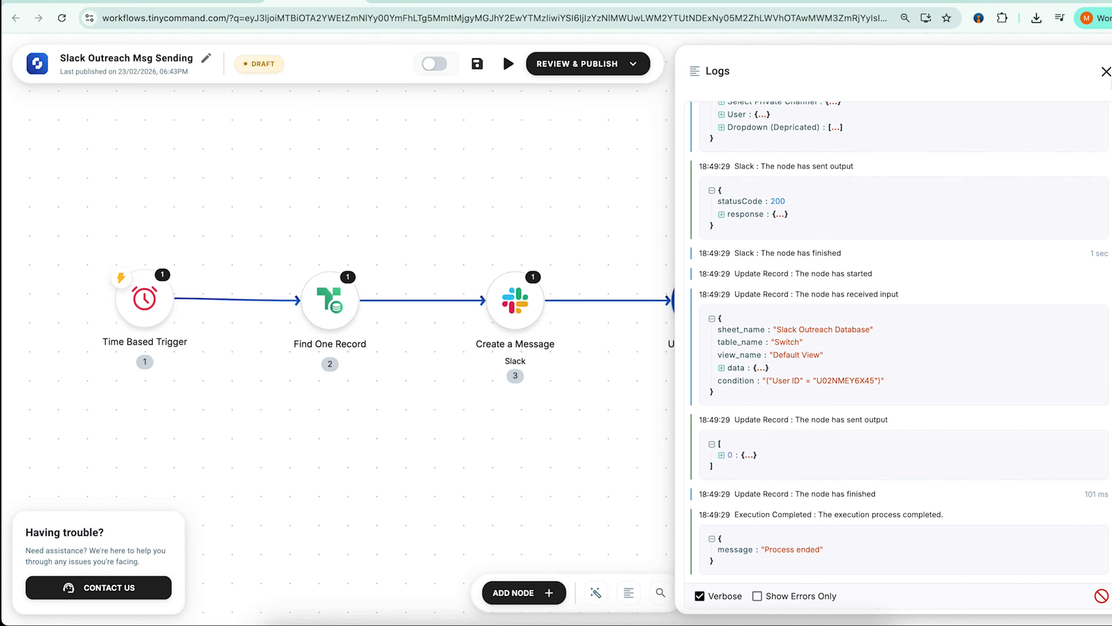
pyautogui.click(1106, 71)
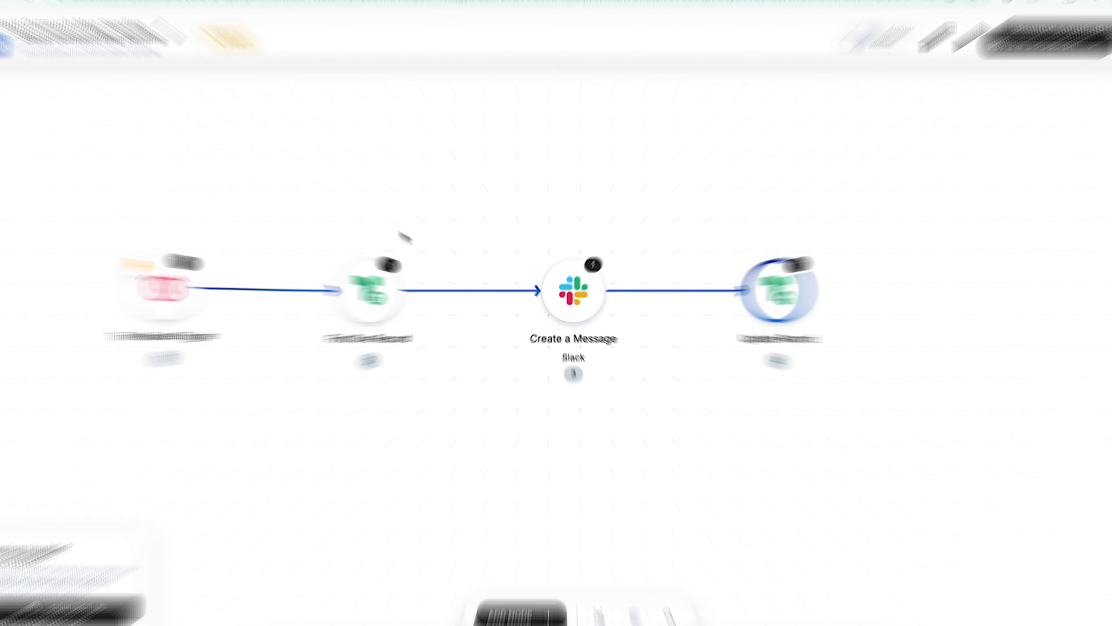